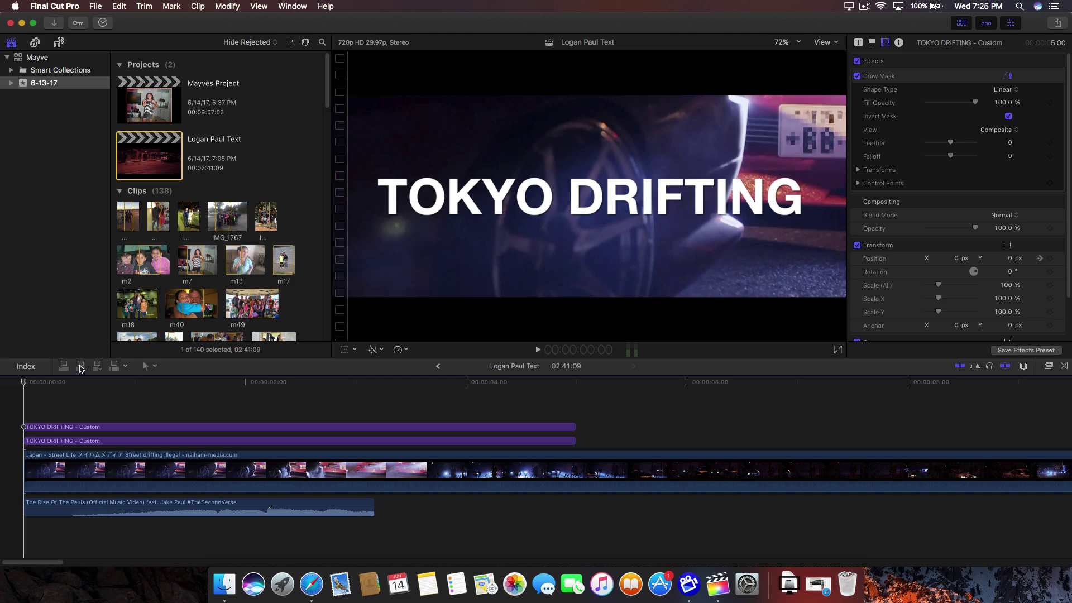
# Play the Logan Paul Text project to preview the TOKYO DRIFTING title over the drift footage
pyautogui.press('space')
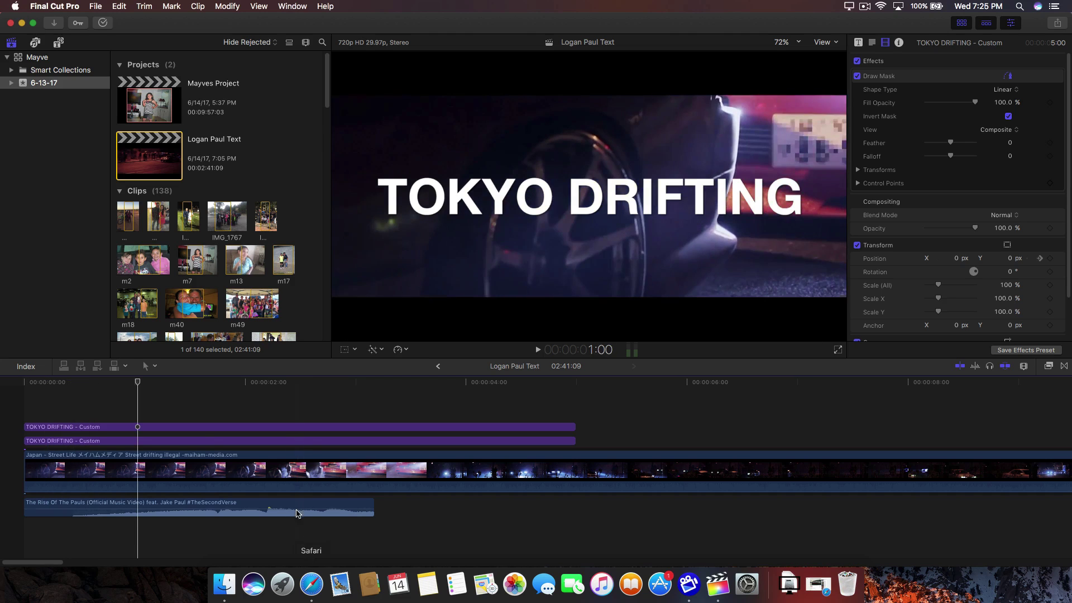
# Bring up The Rise Of The Pauls video in Safari and scrub back to its opening title
pyautogui.click(311, 584)
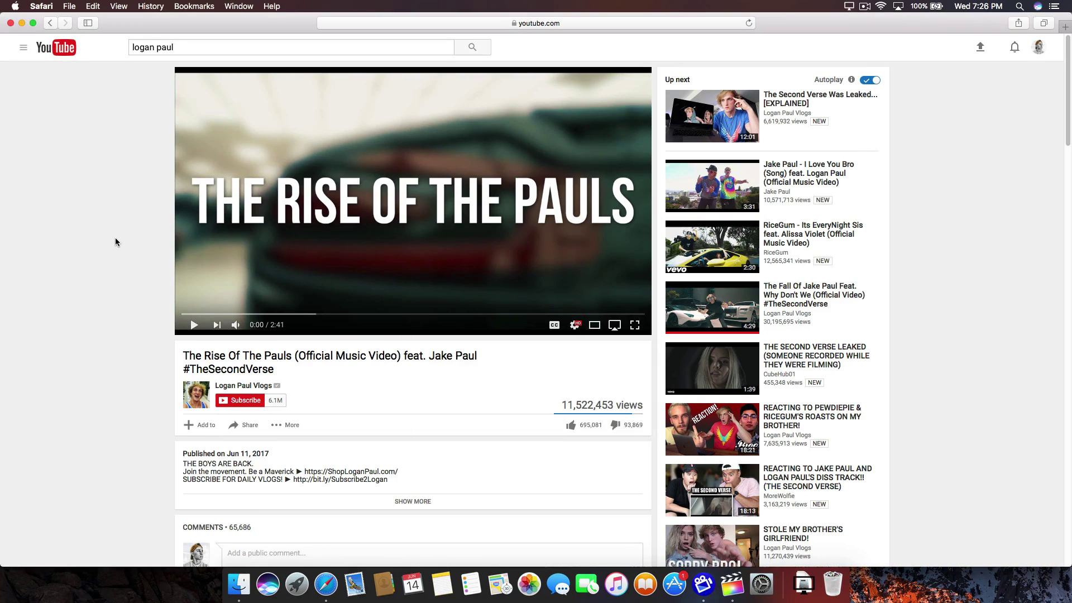
pyautogui.click(272, 313)
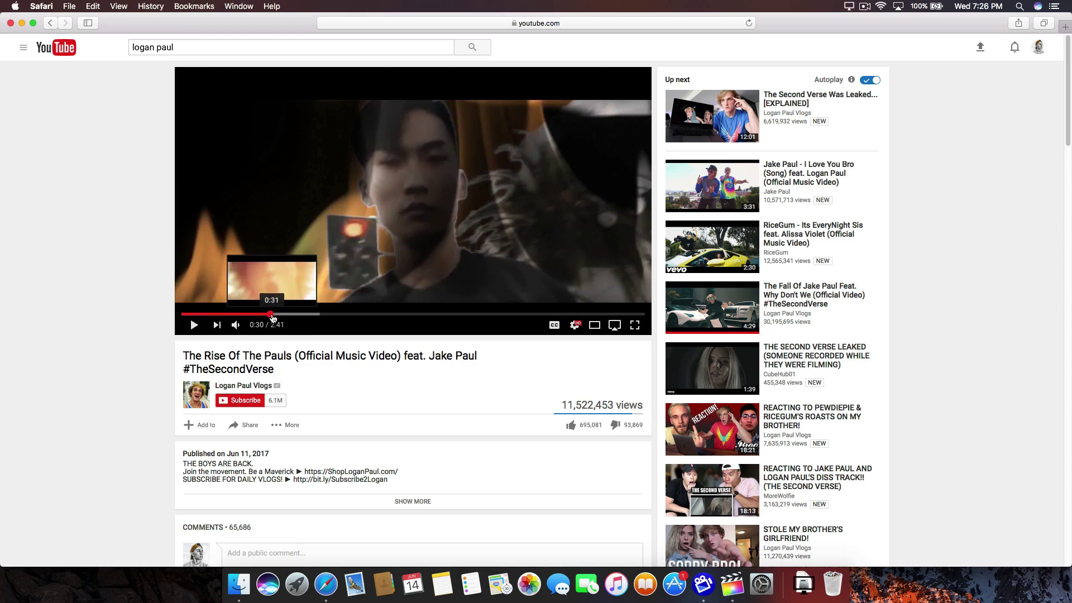
pyautogui.click(275, 313)
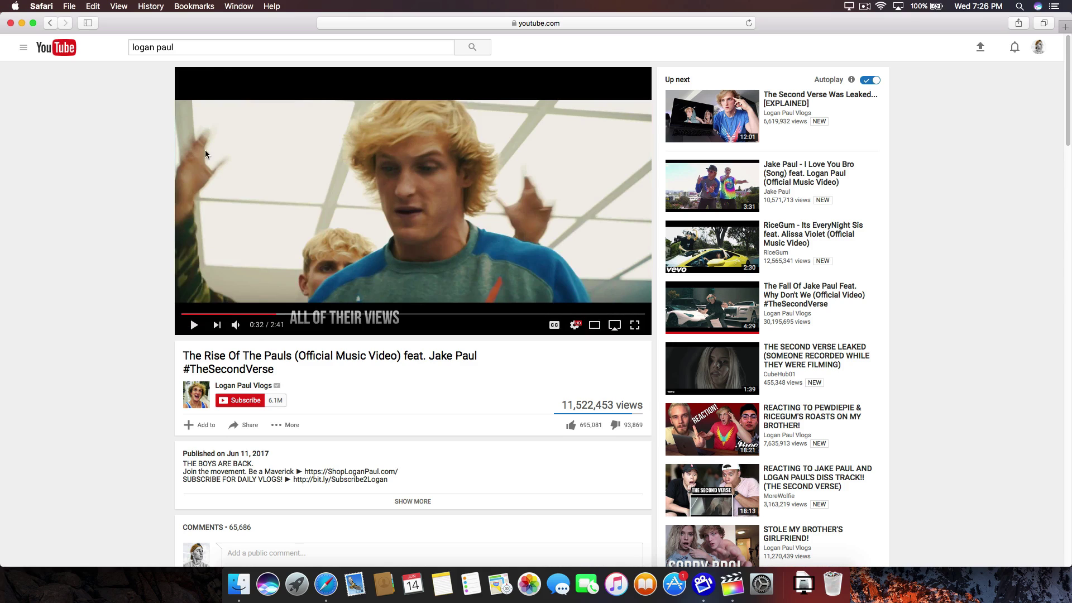
pyautogui.click(183, 314)
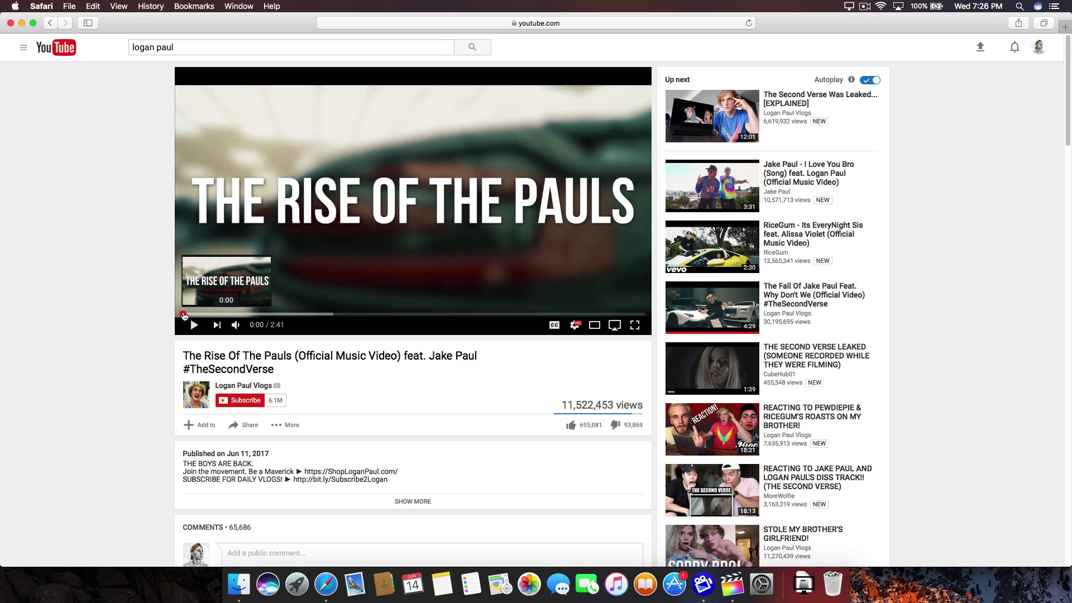
pyautogui.click(181, 314)
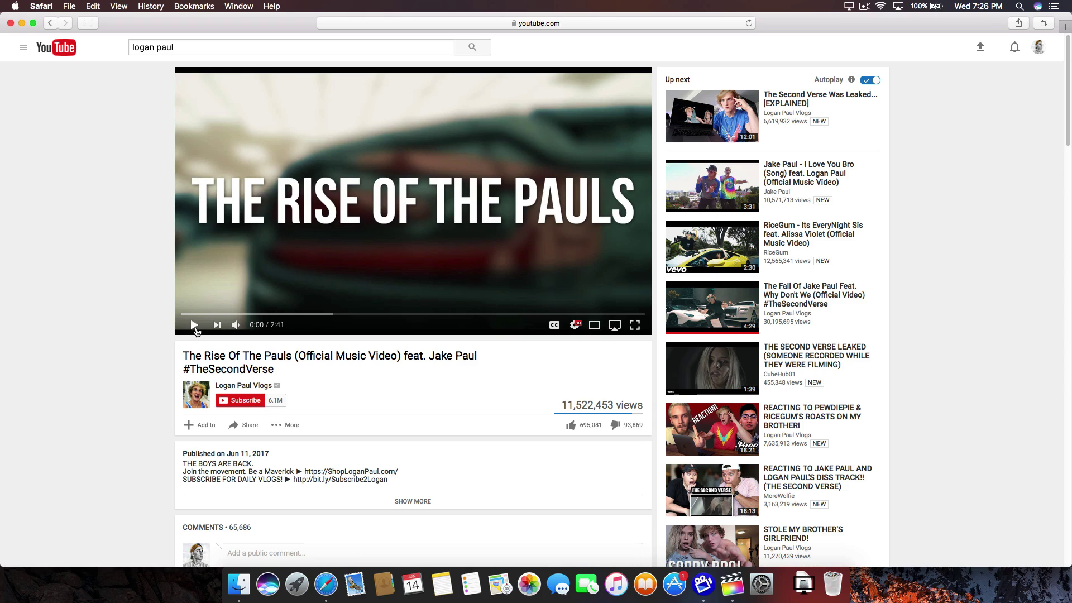
# Play the video's opening title card, pause after it and minimize the browser
pyautogui.click(194, 326)
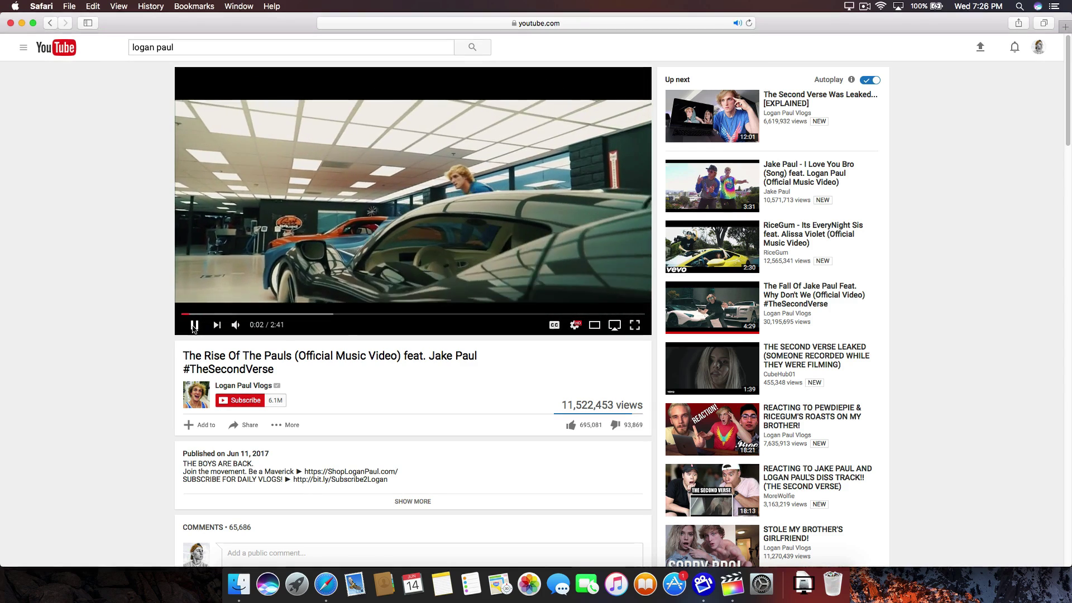
pyautogui.click(194, 326)
pyautogui.click(188, 314)
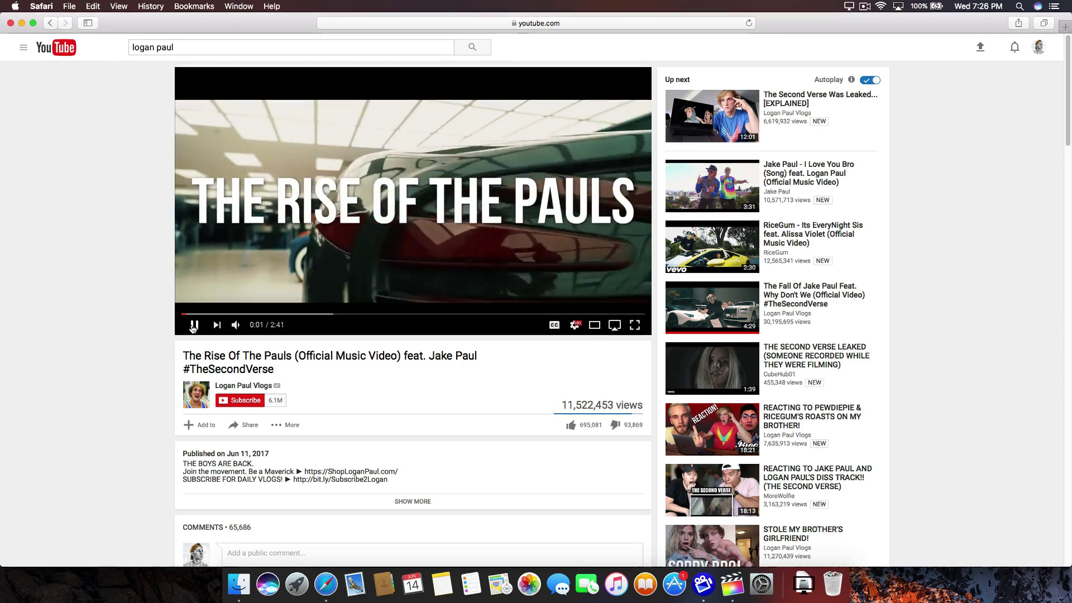
pyautogui.click(346, 256)
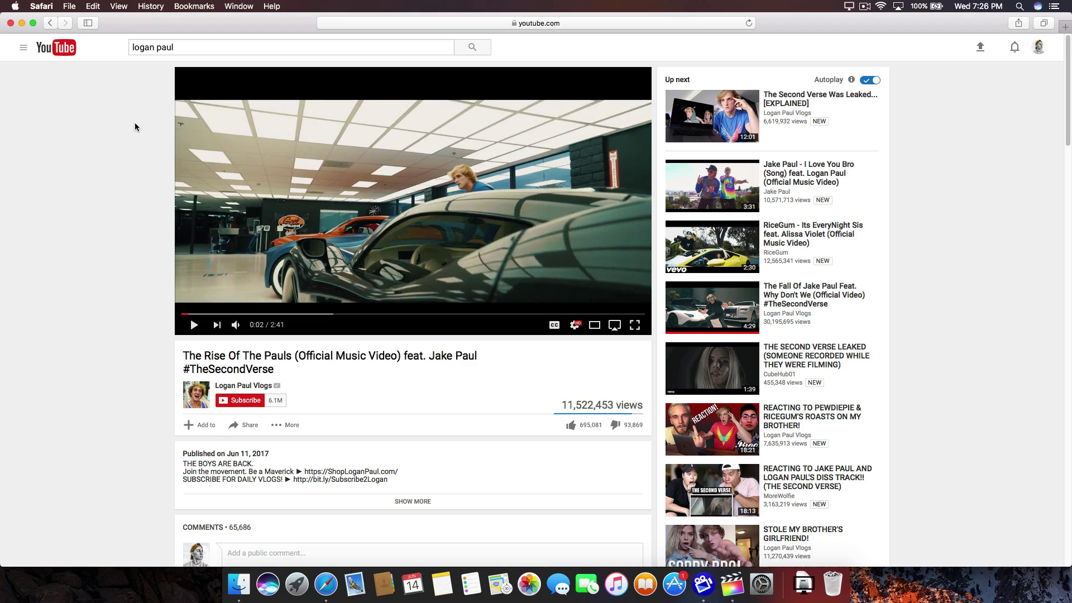
pyautogui.click(22, 23)
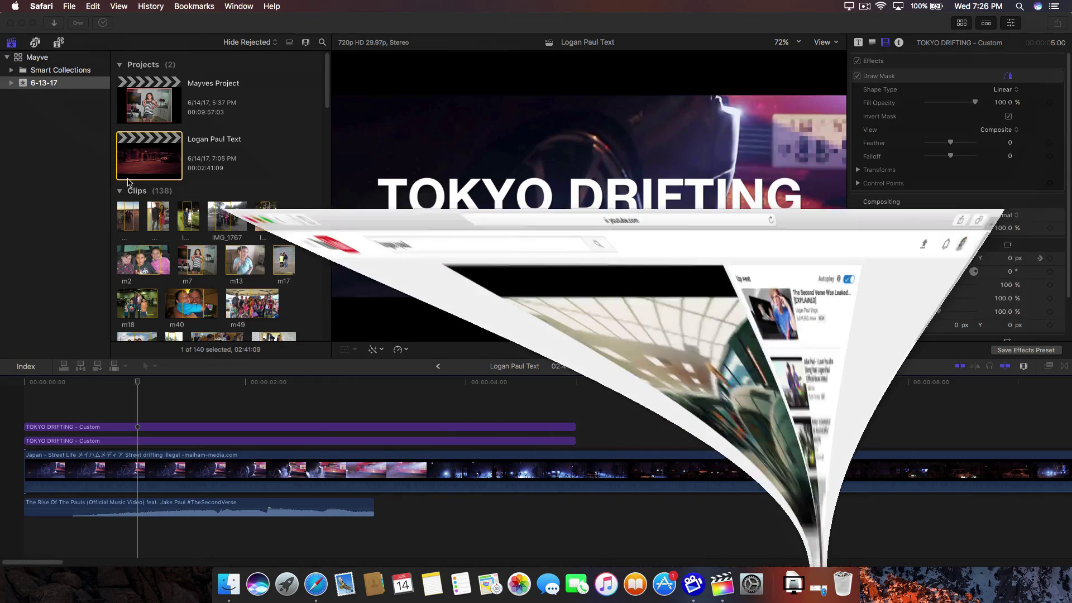
# Return to the project start and play the titles with the Rise Of The Pauls music
pyautogui.moveTo(66, 385); pyautogui.dragTo(9, 386)
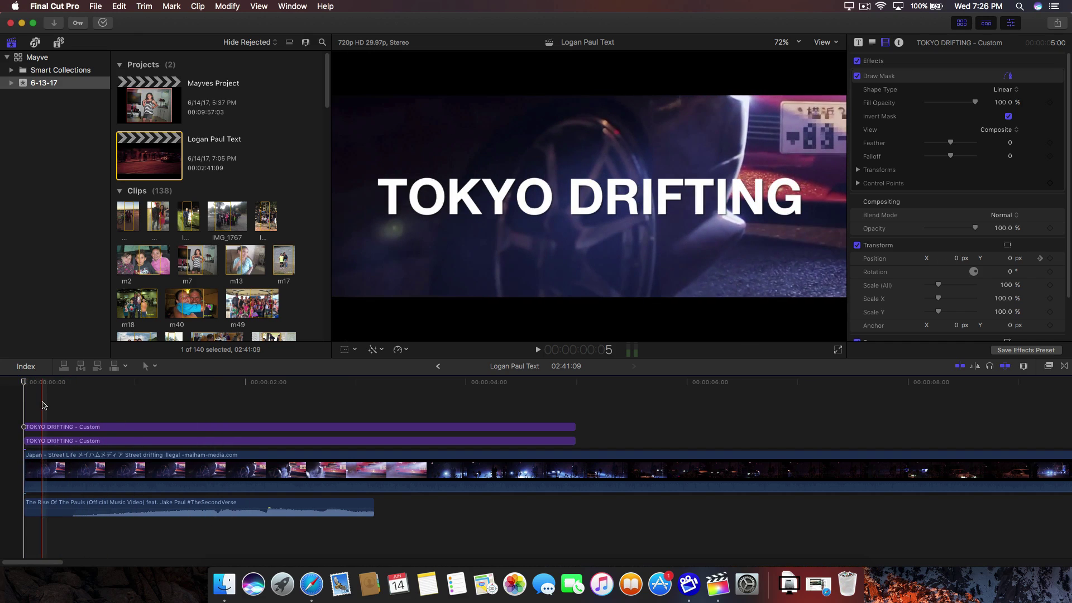
pyautogui.click(106, 505)
pyautogui.click(101, 505)
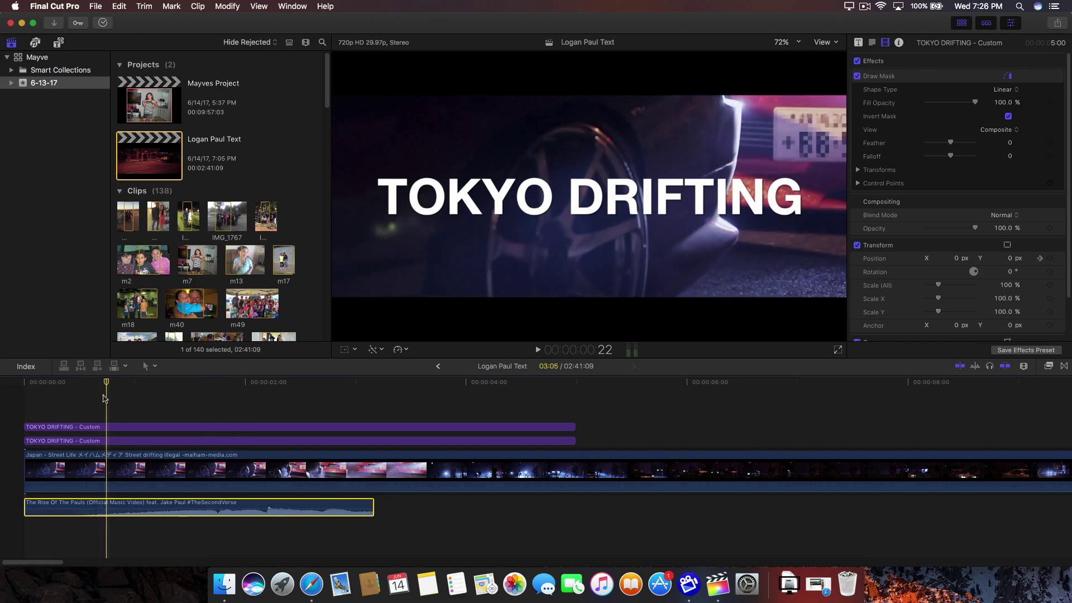
pyautogui.press('Home')
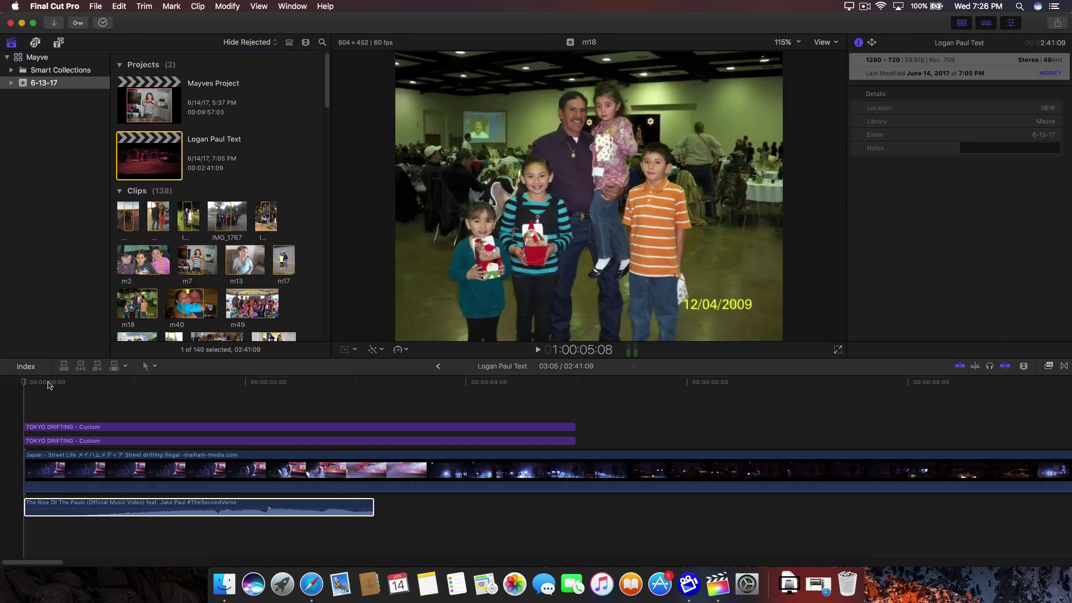
pyautogui.click(22, 384)
pyautogui.press('space')
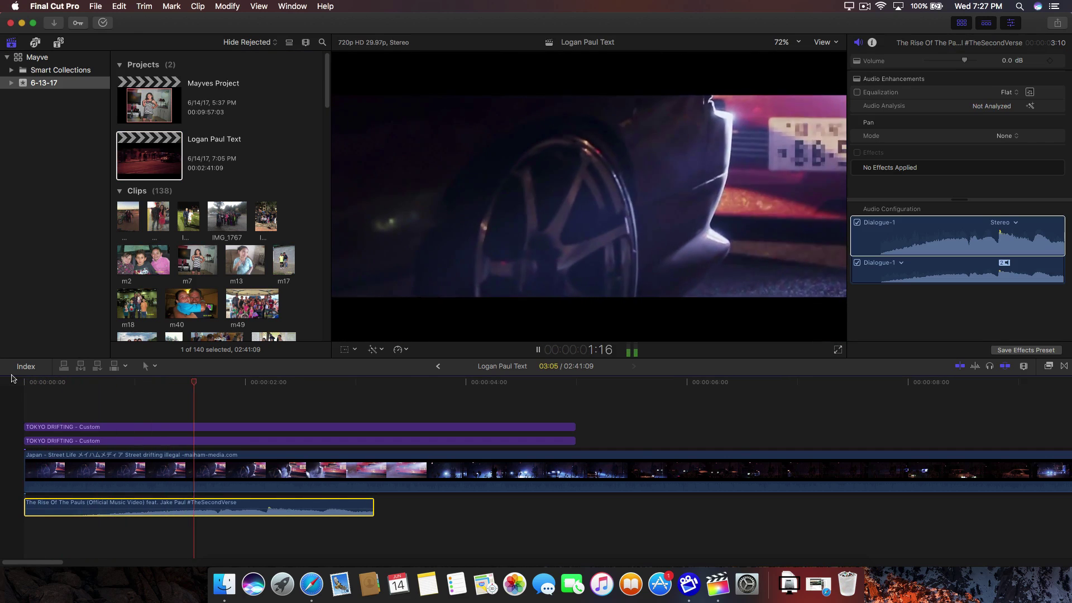
pyautogui.press('space')
pyautogui.press('space')
pyautogui.click(93, 385)
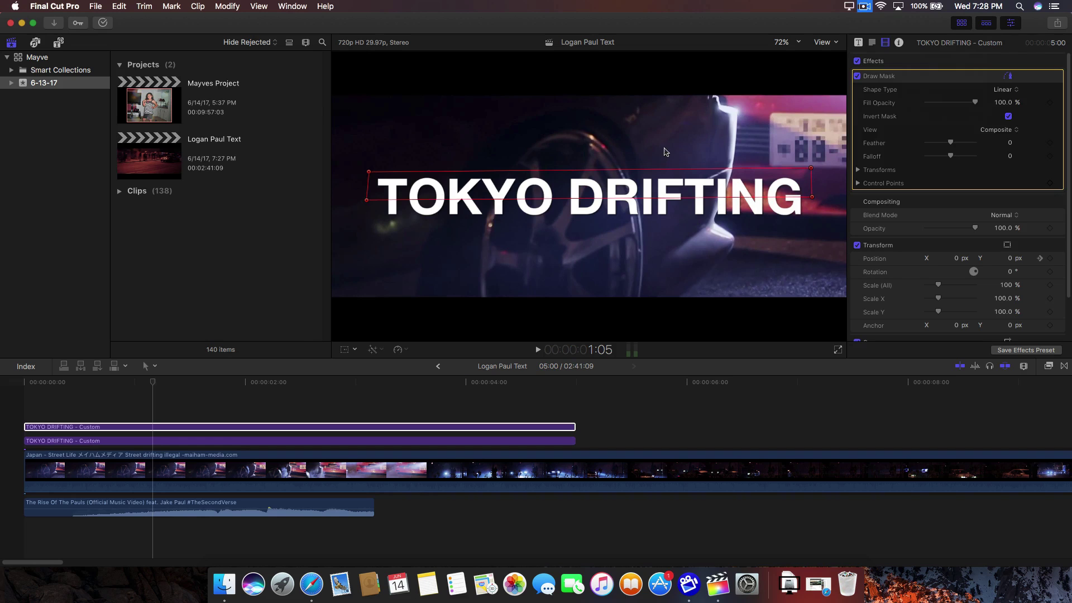
# Delete the duplicate upper title clip and remove the Draw Mask from the remaining title
pyautogui.click(156, 426)
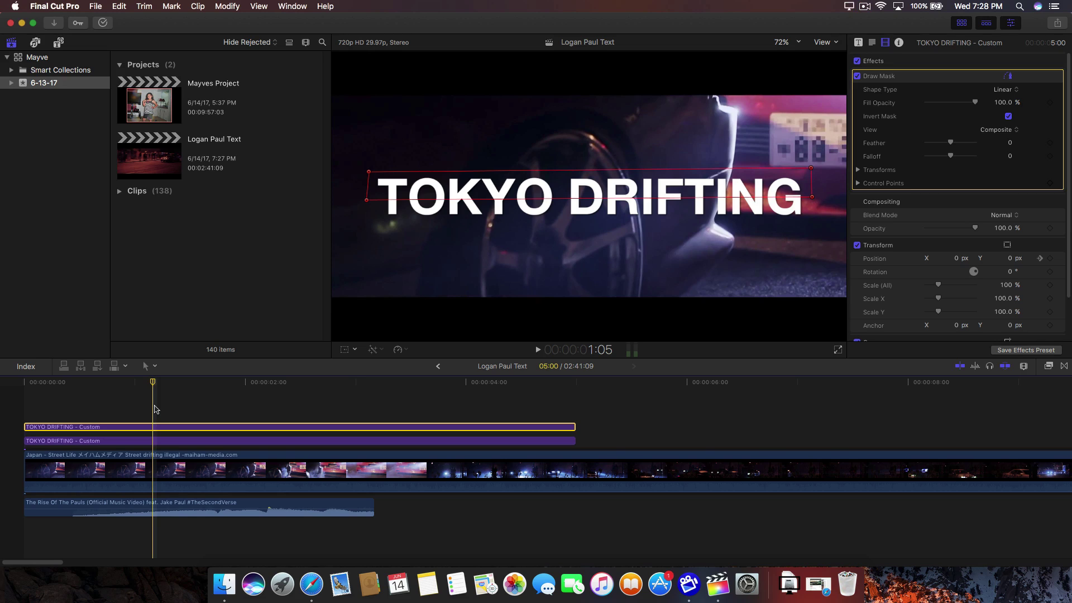
pyautogui.press('Delete')
pyautogui.click(151, 441)
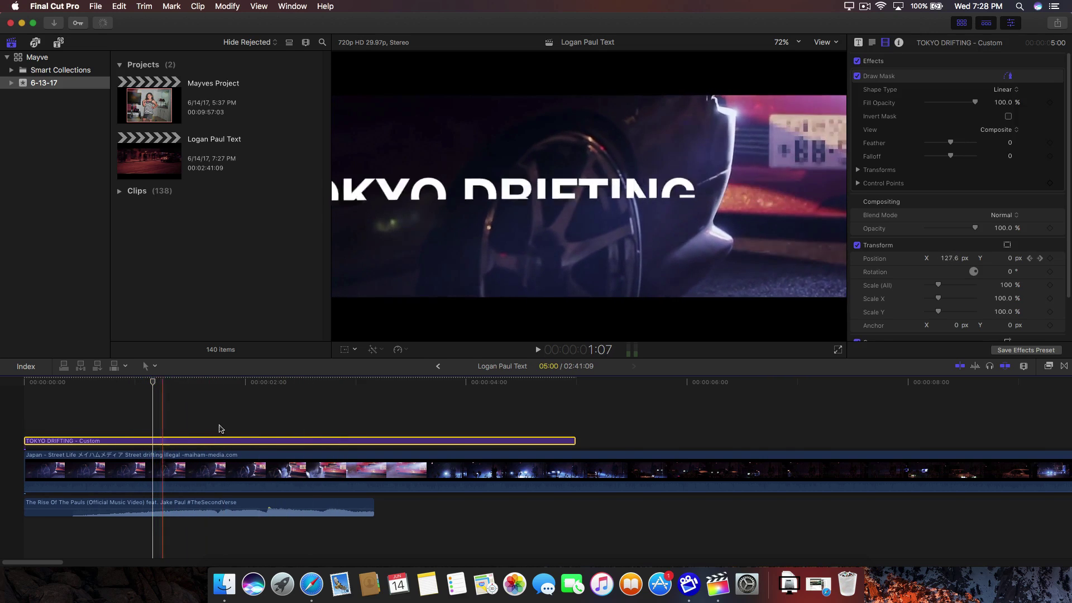
pyautogui.click(917, 81)
pyautogui.press('Delete')
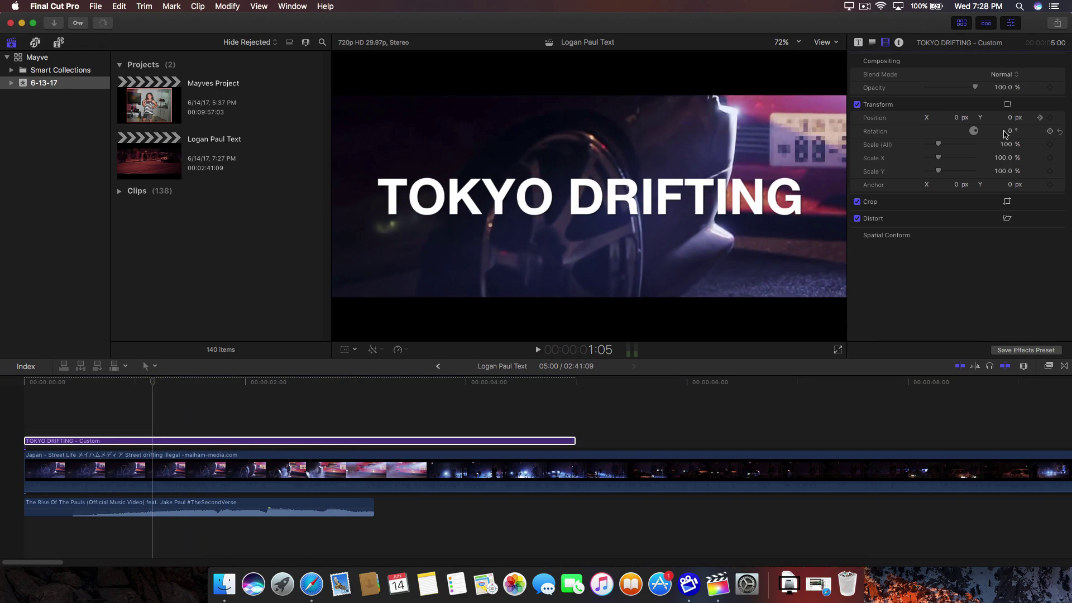
# Move the playhead to about 0:21 and start editing the TOKYO DRIFTING text
pyautogui.moveTo(153, 382); pyautogui.dragTo(103, 413)
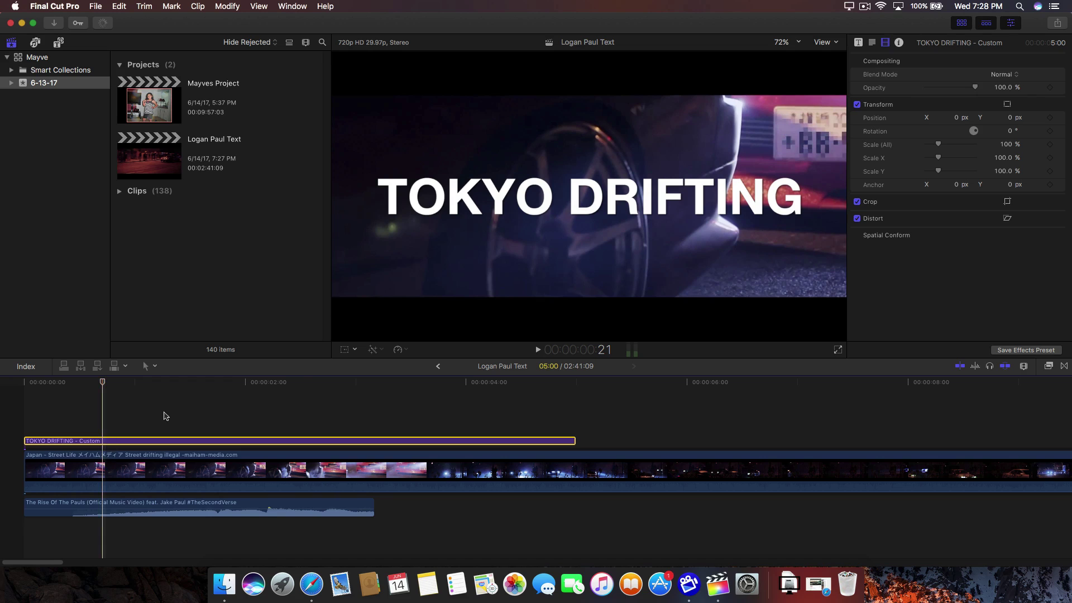
pyautogui.doubleClick(166, 441)
pyautogui.click(742, 193)
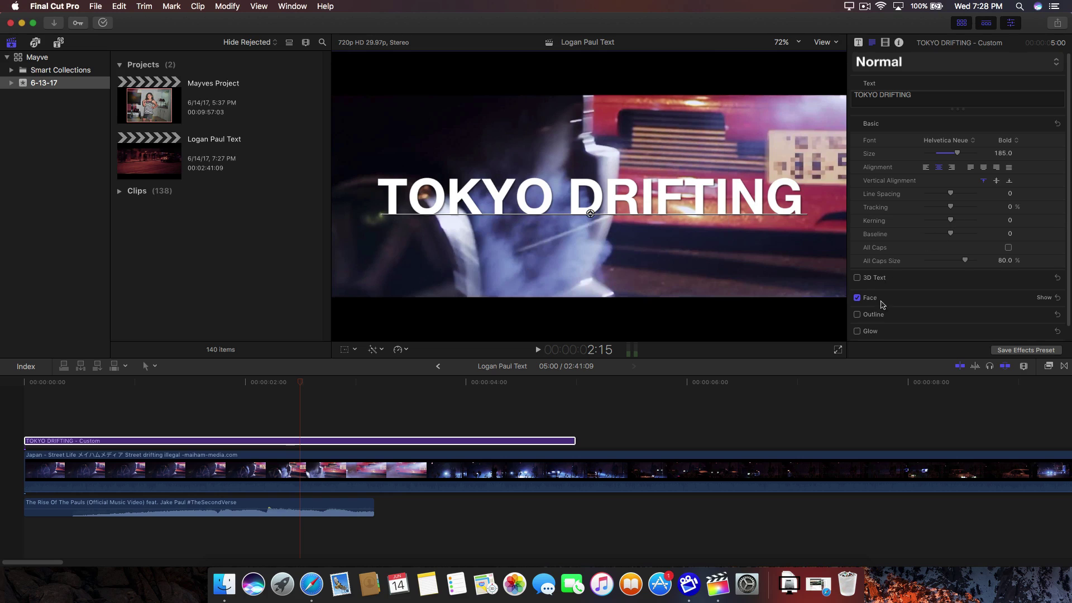
# Enable Drop Shadow on the TOKYO DRIFTING text and expand its shadow settings
pyautogui.scroll(-1, 883, 301)
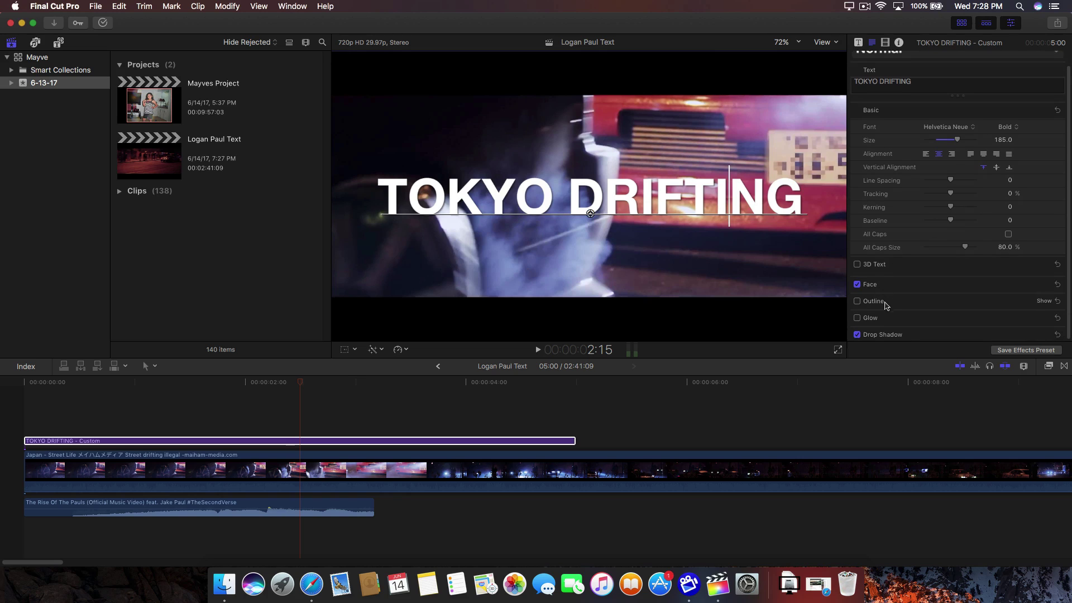
pyautogui.click(857, 334)
pyautogui.click(1042, 335)
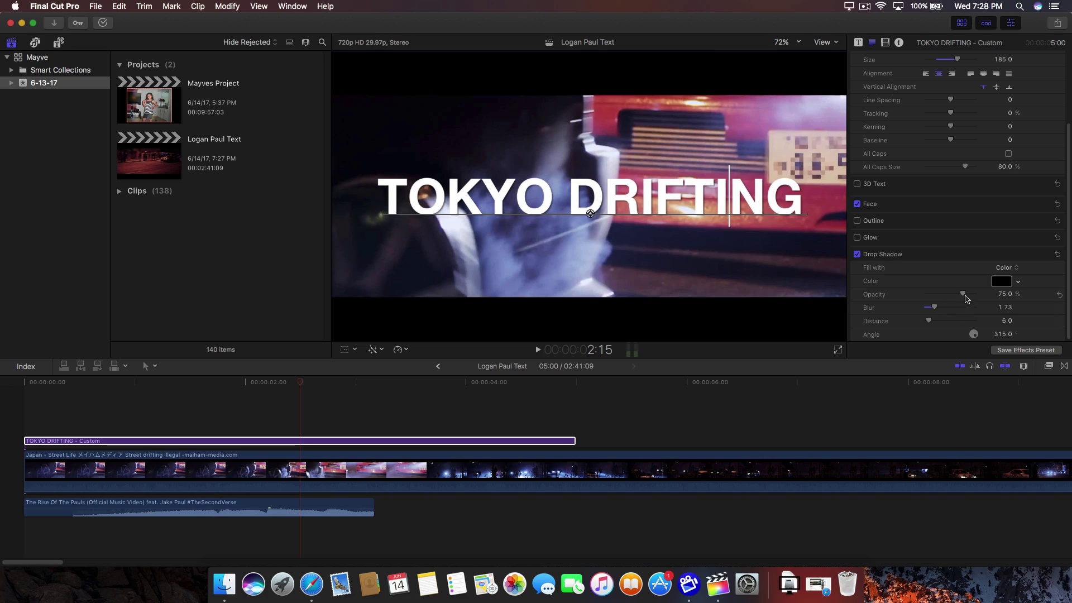
pyautogui.scroll(5, 938, 265)
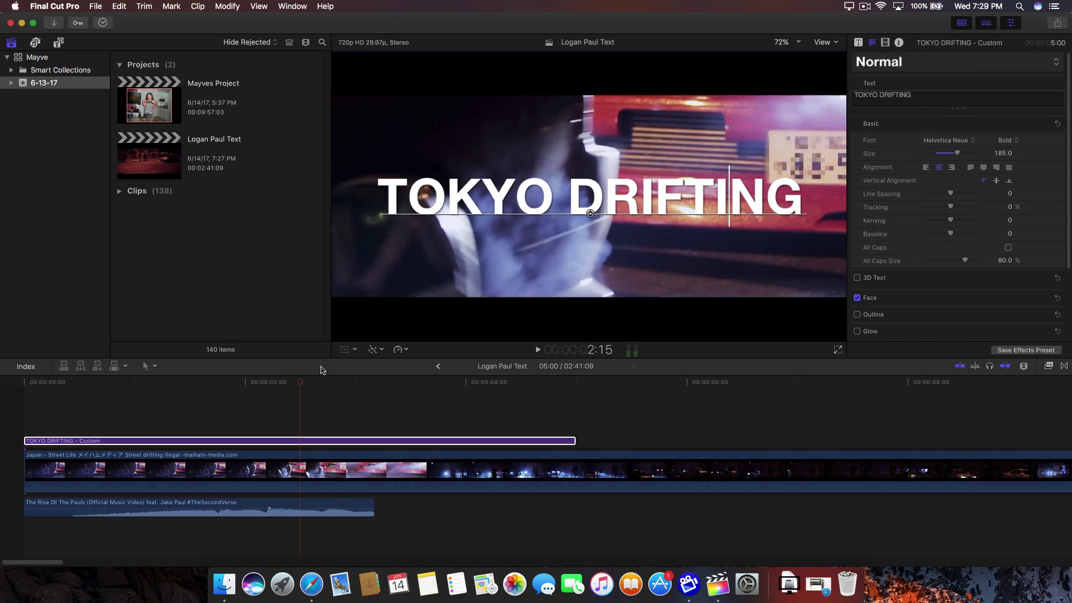
pyautogui.click(189, 400)
pyautogui.moveTo(191, 391)
pyautogui.mouseDown()
pyautogui.moveTo(103, 391)
pyautogui.moveTo(203, 392)
pyautogui.mouseUp()
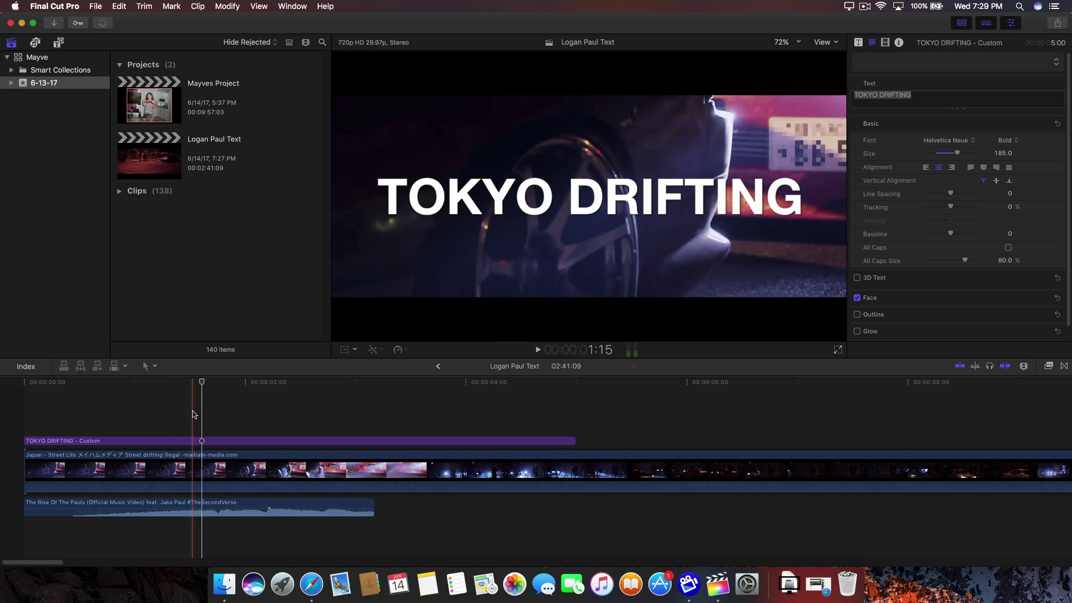
pyautogui.moveTo(203, 391); pyautogui.dragTo(155, 395)
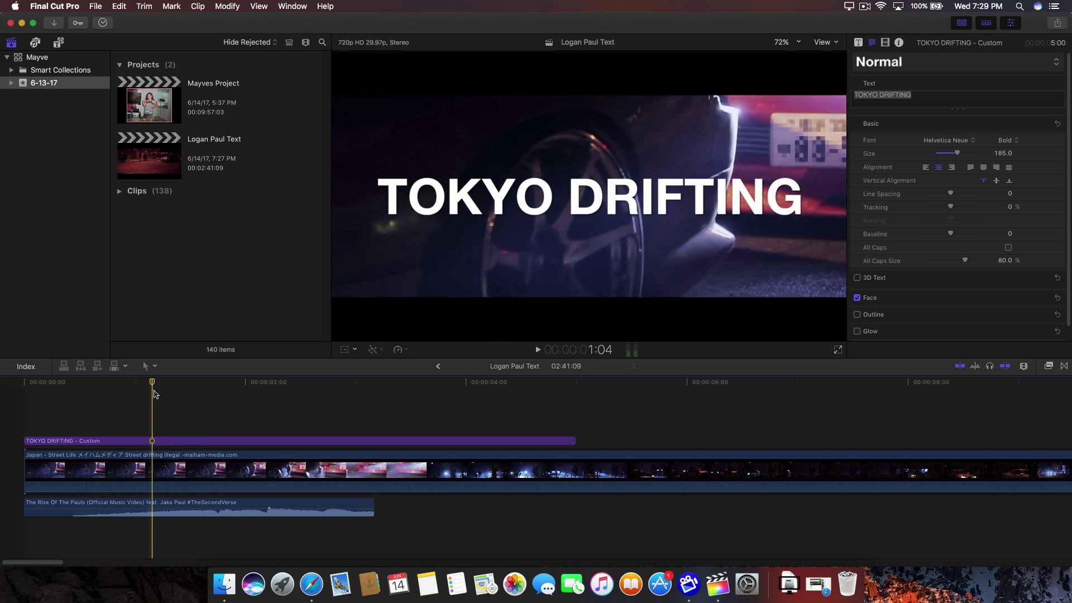
pyautogui.moveTo(160, 386); pyautogui.dragTo(190, 389)
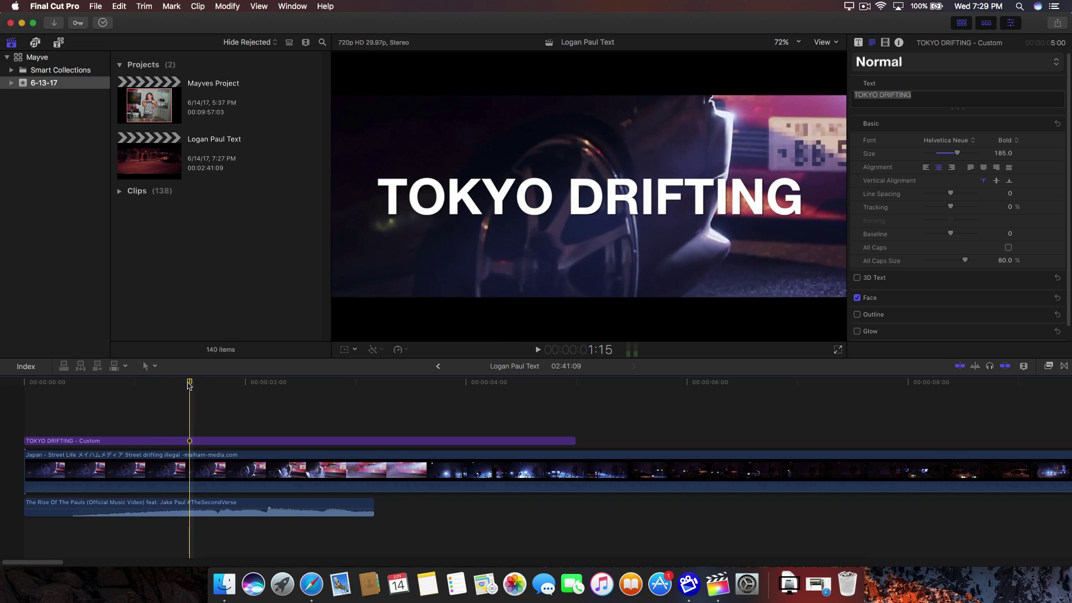
pyautogui.moveTo(189, 385)
pyautogui.mouseDown()
pyautogui.moveTo(170, 385)
pyautogui.moveTo(179, 383)
pyautogui.mouseUp()
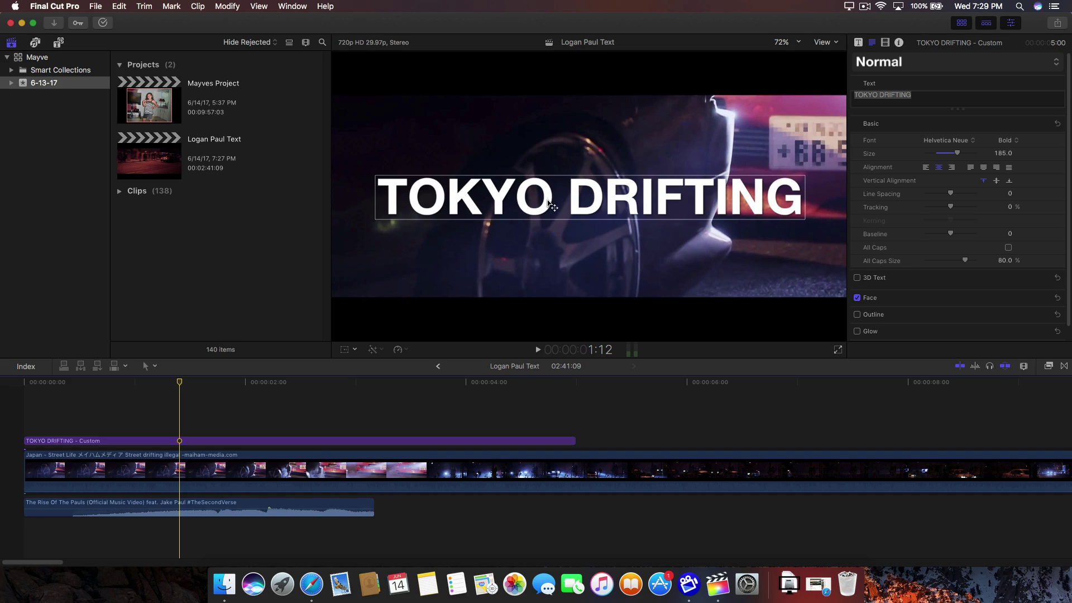
pyautogui.click(142, 383)
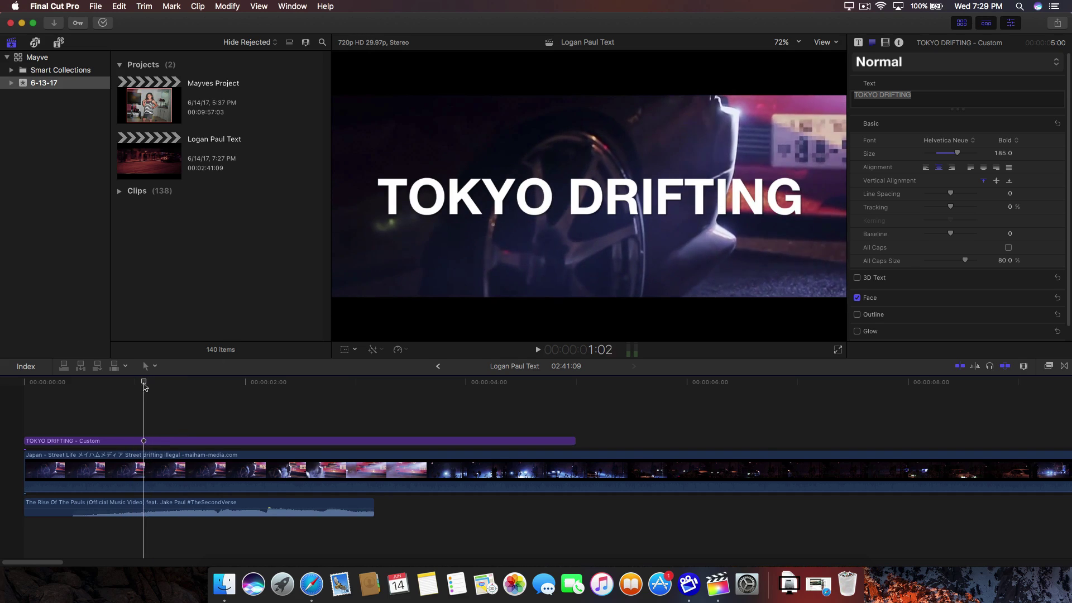
pyautogui.moveTo(143, 387); pyautogui.dragTo(127, 389)
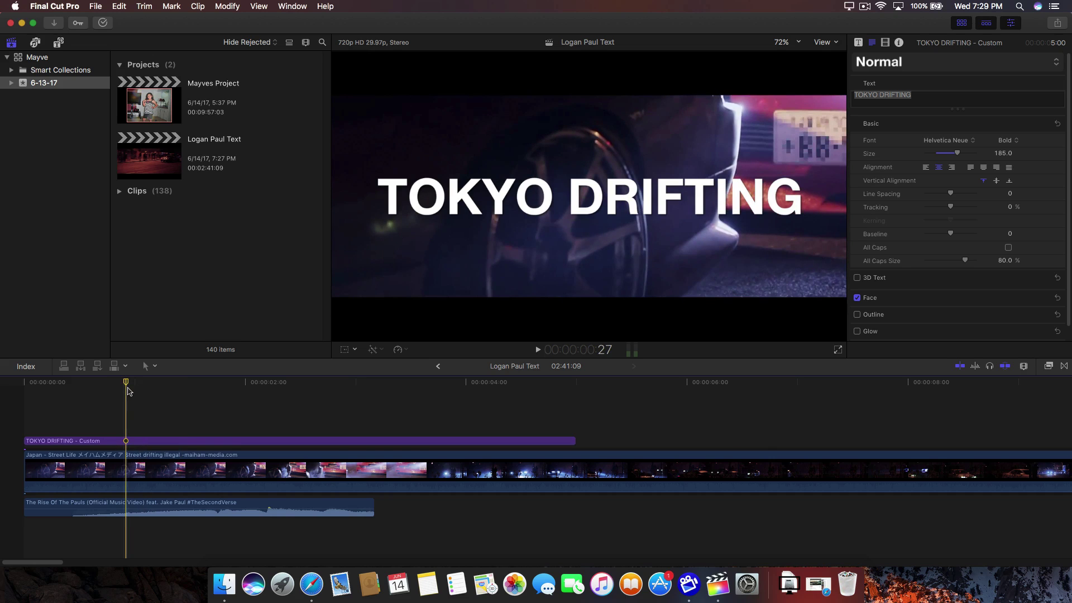
pyautogui.click(179, 441)
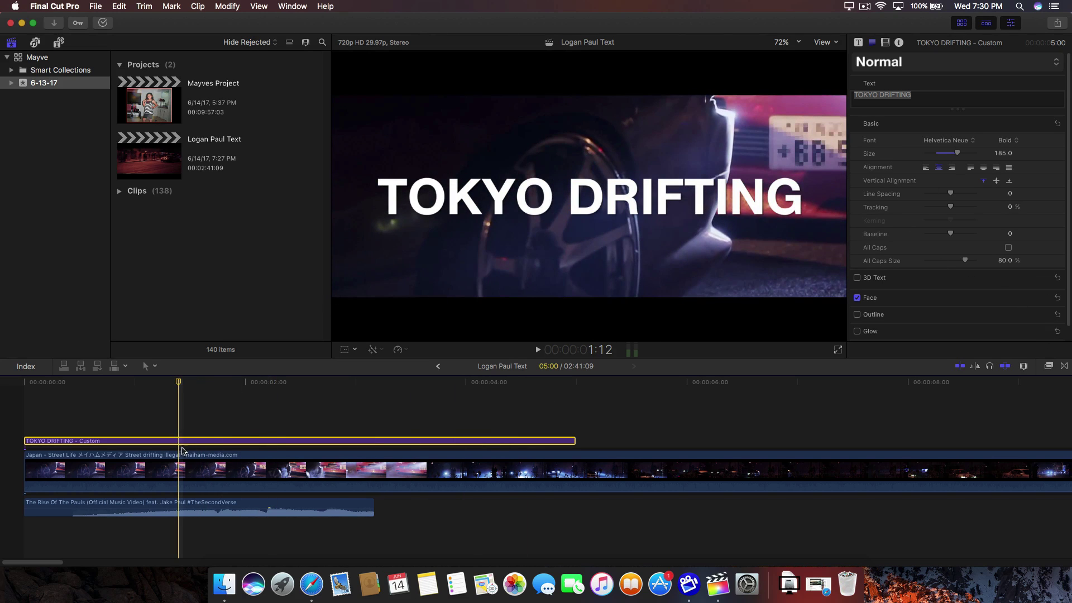
# Copy and paste the TOKYO DRIFTING title clip to stack a duplicate above the original
pyautogui.press('super+c')
pyautogui.press('super+v')
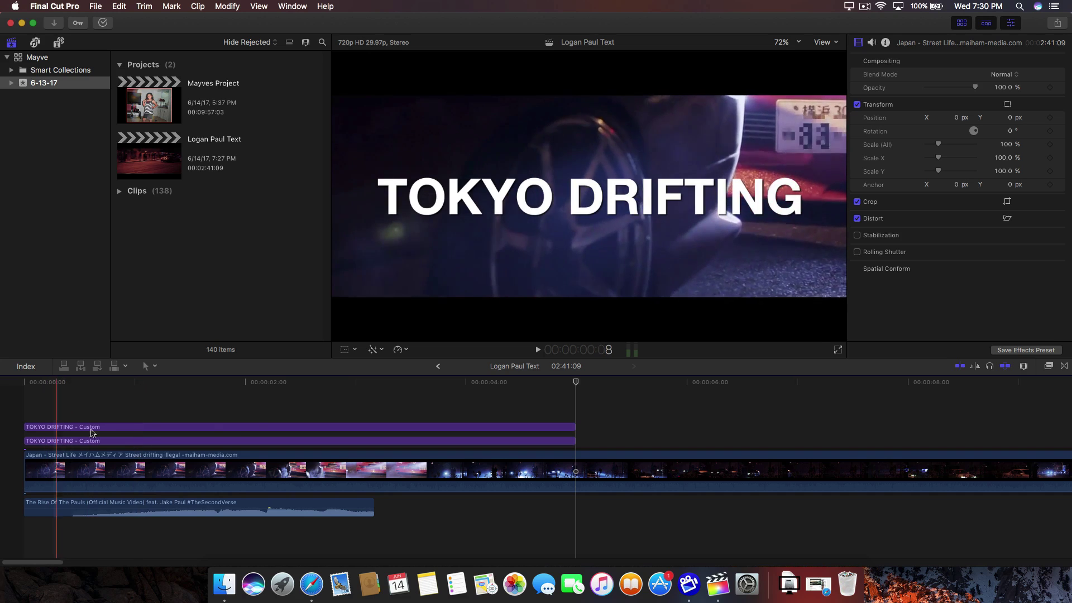
pyautogui.click(173, 428)
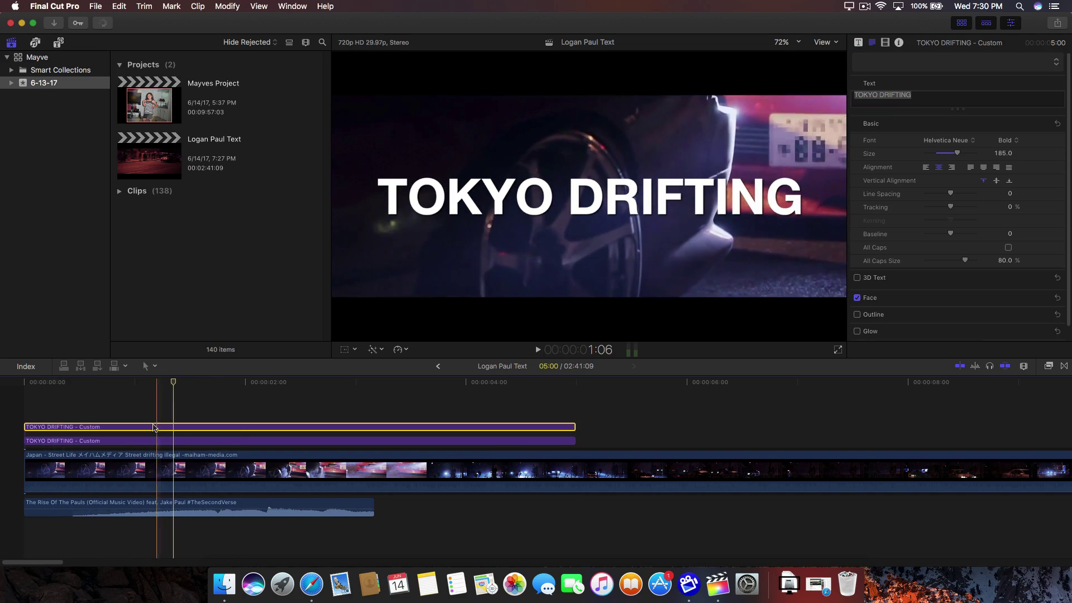
pyautogui.moveTo(167, 384); pyautogui.dragTo(204, 391)
# With the upper title copy selected, bring up the video Effects browser search field
pyautogui.click(204, 442)
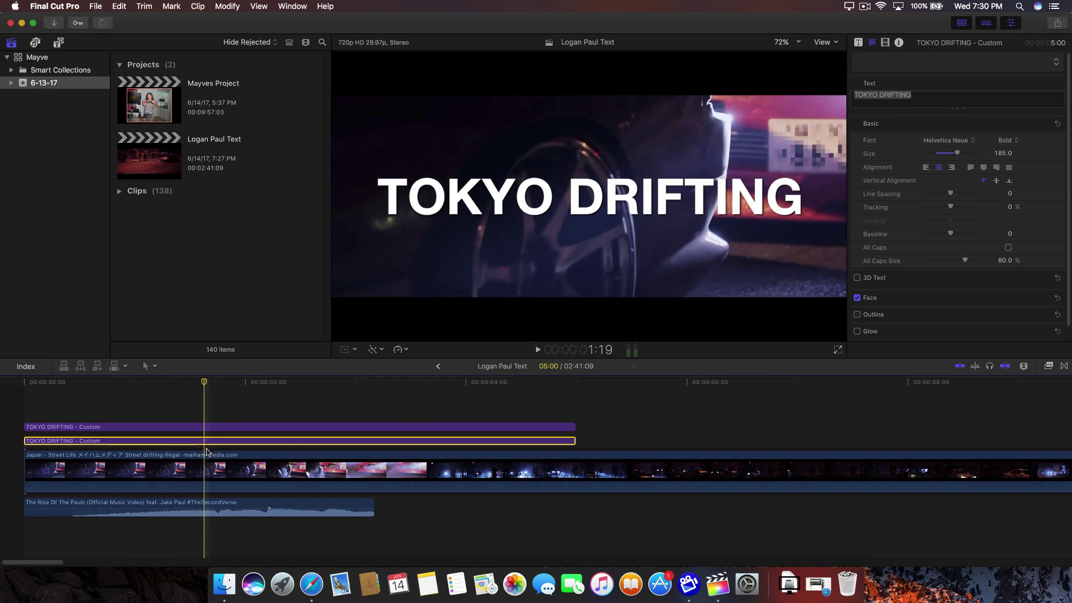
pyautogui.click(204, 428)
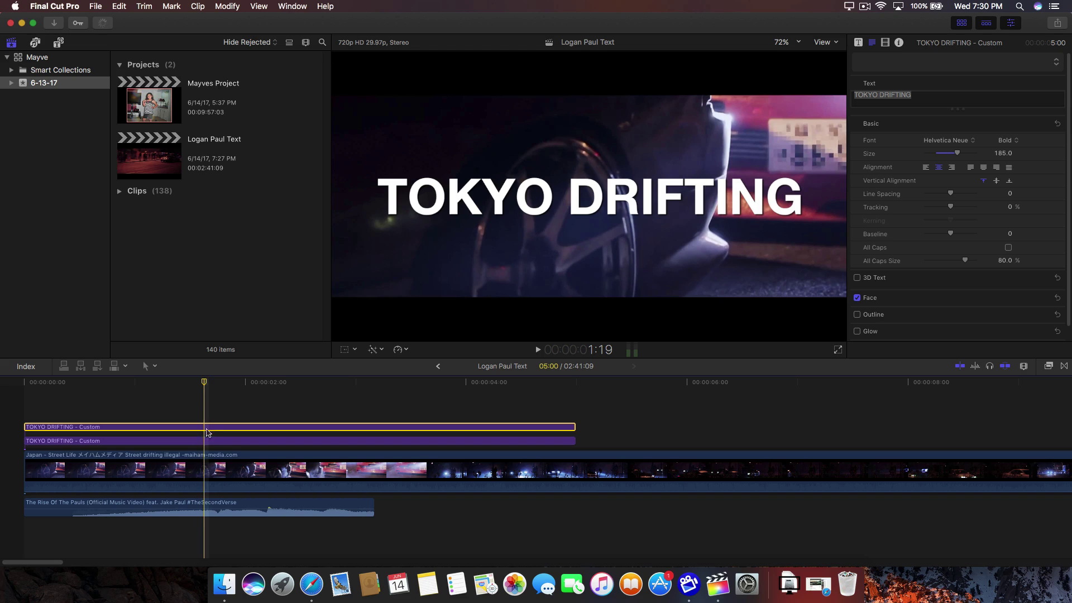
pyautogui.click(1049, 366)
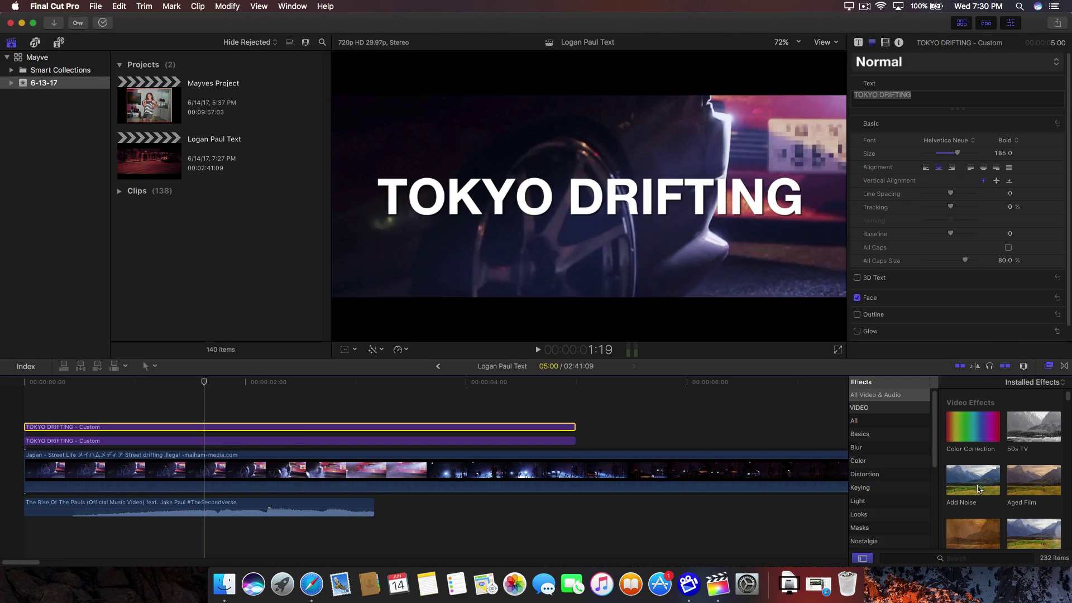
pyautogui.click(972, 555)
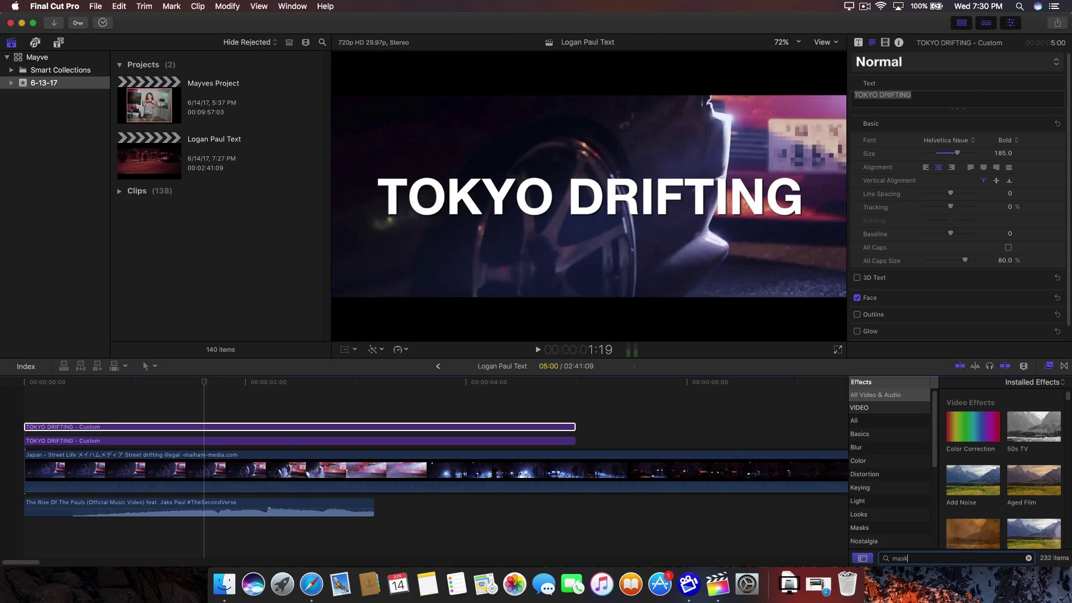
# Apply Draw Mask to the upper title clip, close the Effects browser and zoom the timeline in
pyautogui.moveTo(981, 416)
pyautogui.mouseDown()
pyautogui.moveTo(846, 430)
pyautogui.moveTo(397, 428)
pyautogui.moveTo(410, 429)
pyautogui.mouseUp()
pyautogui.moveTo(966, 416); pyautogui.dragTo(518, 443)
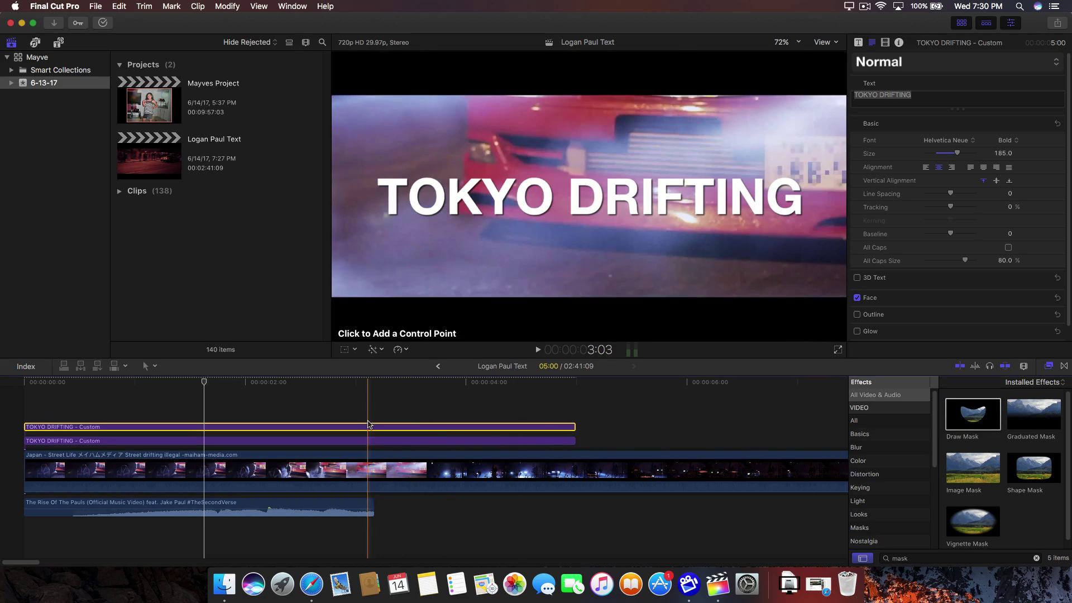
pyautogui.click(867, 558)
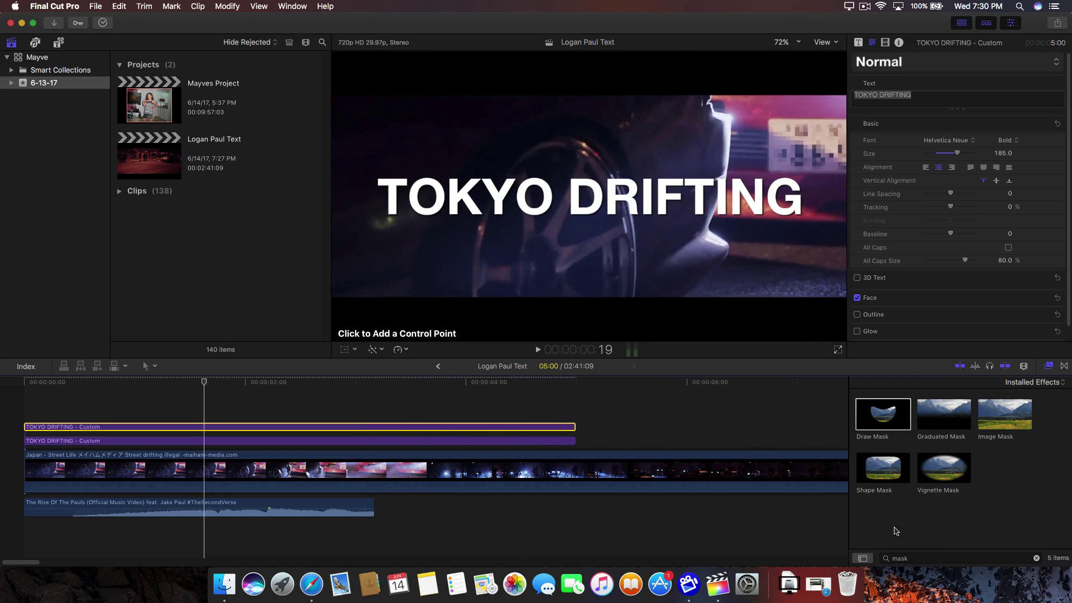
pyautogui.click(865, 557)
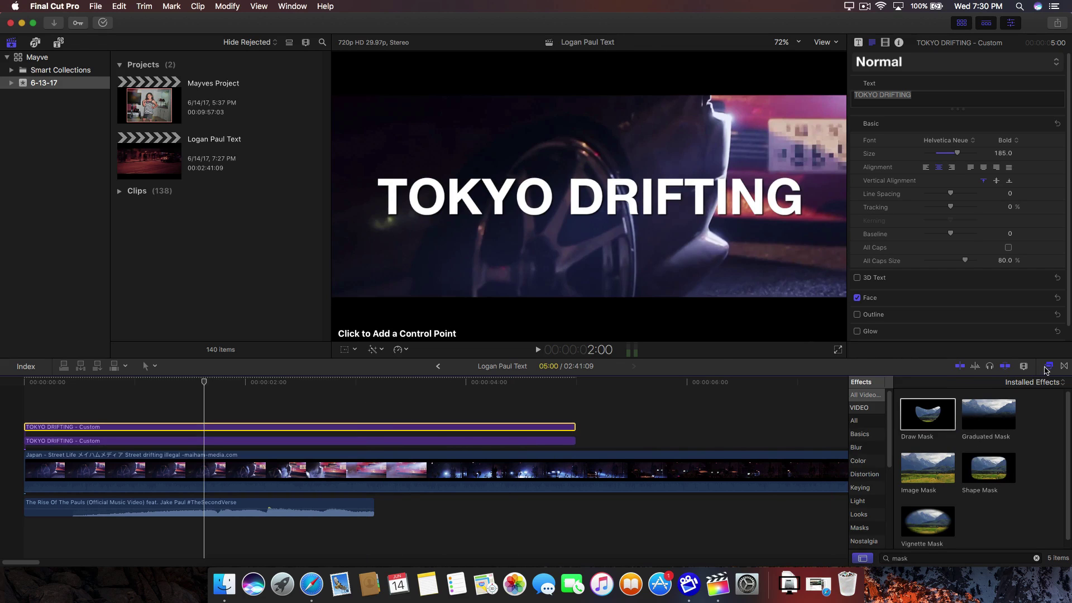
pyautogui.click(1049, 366)
pyautogui.press('super+equal')
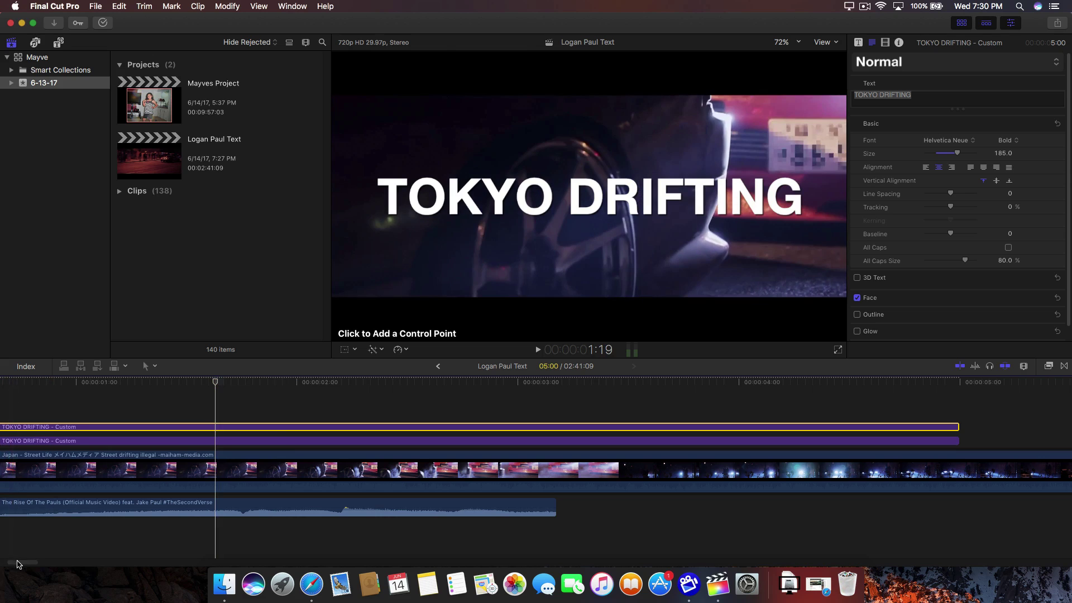
pyautogui.hscroll(-5, 362, 419)
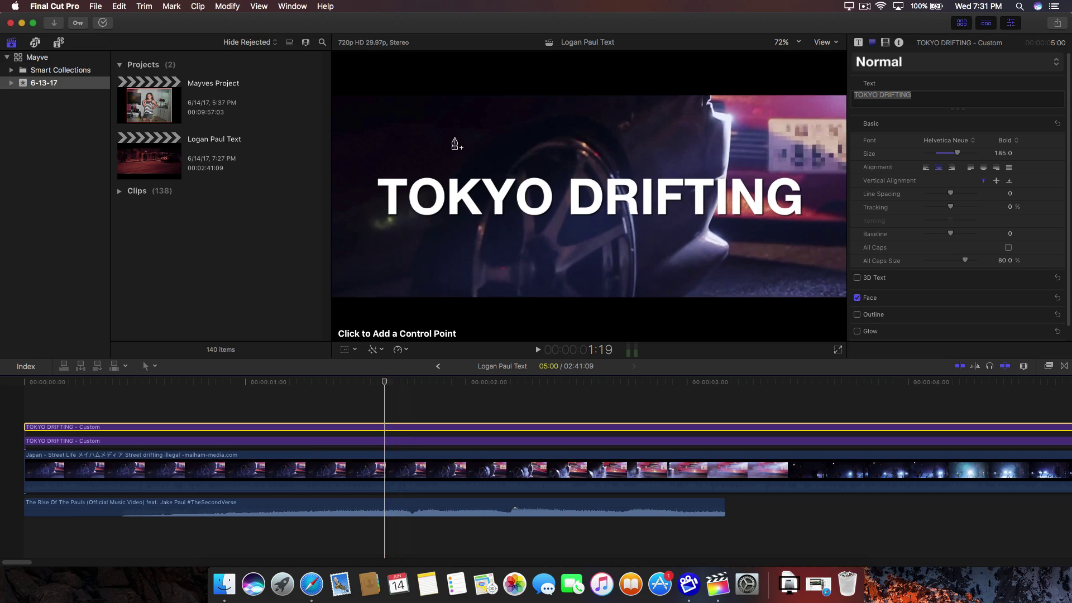
# Draw a four-point rectangular mask around the top half of the upper TOKYO DRIFTING title
pyautogui.click(366, 171)
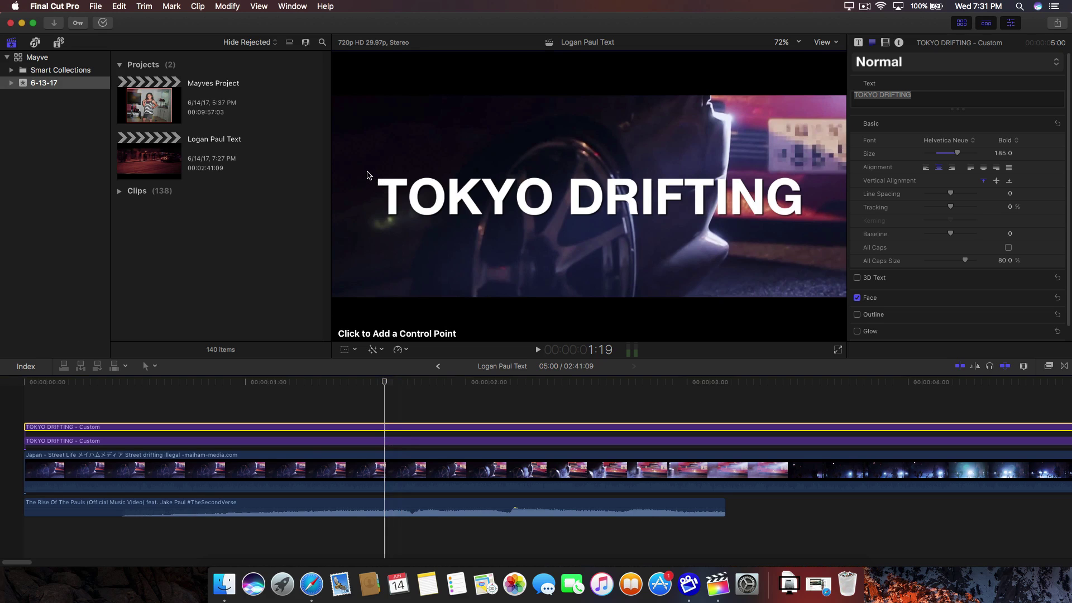
pyautogui.click(366, 199)
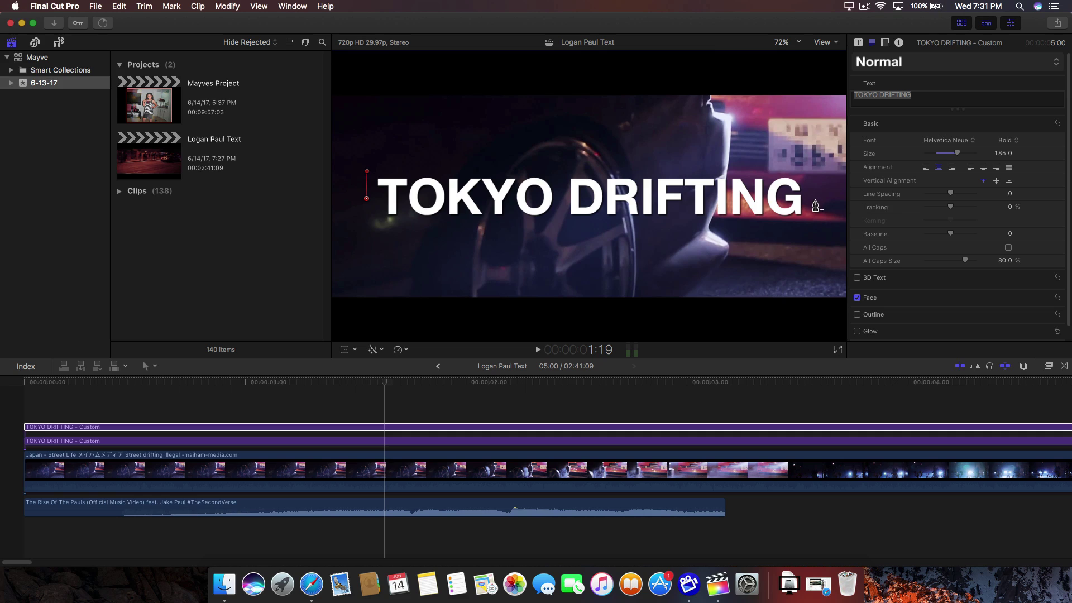
pyautogui.click(816, 199)
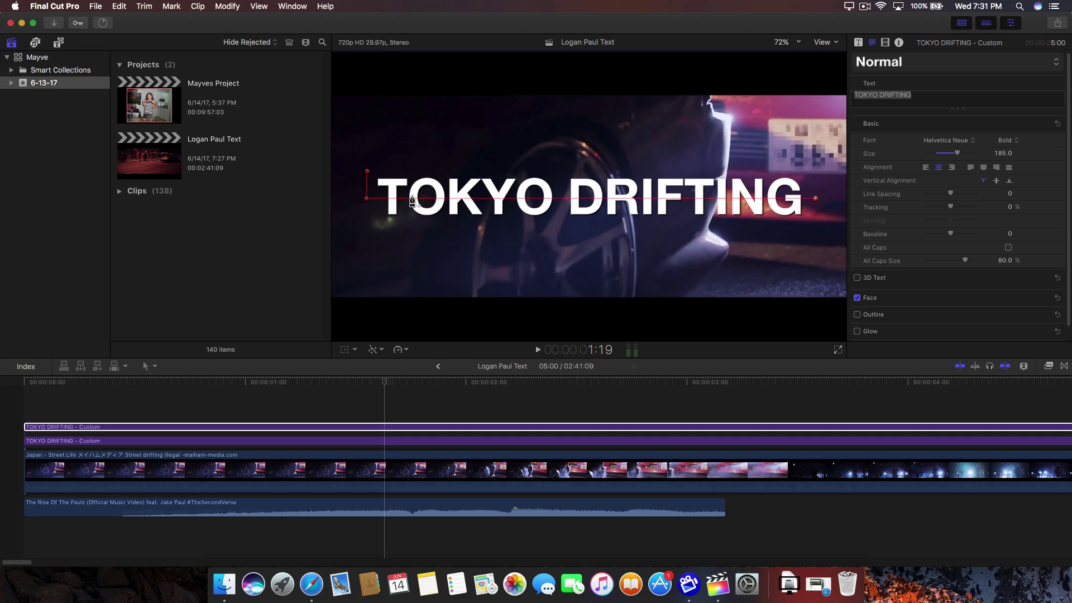
pyautogui.press('super+z')
pyautogui.press('super+z')
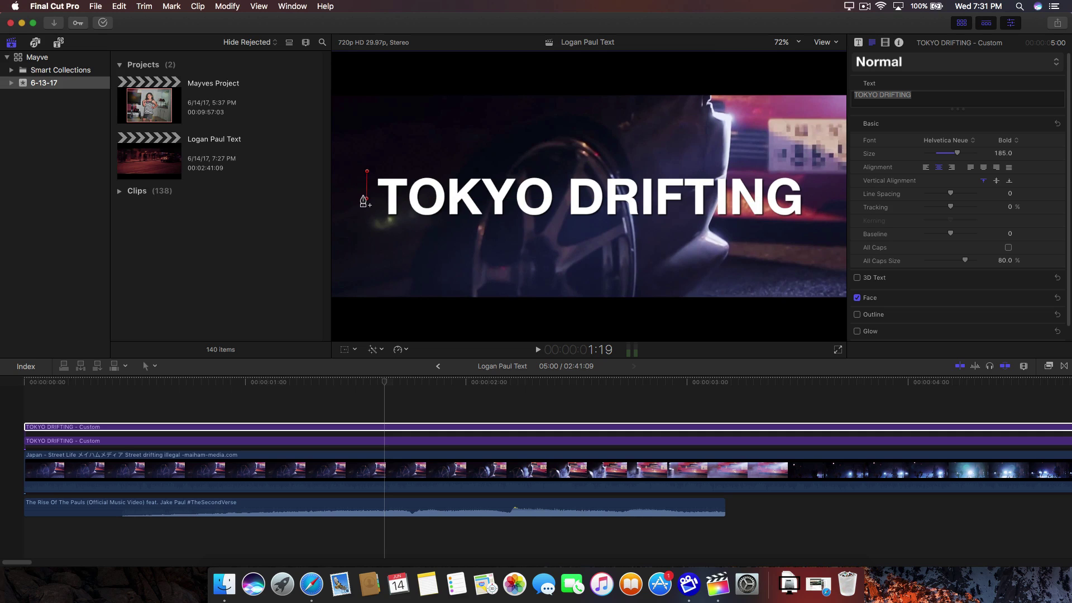
pyautogui.click(367, 190)
pyautogui.click(807, 191)
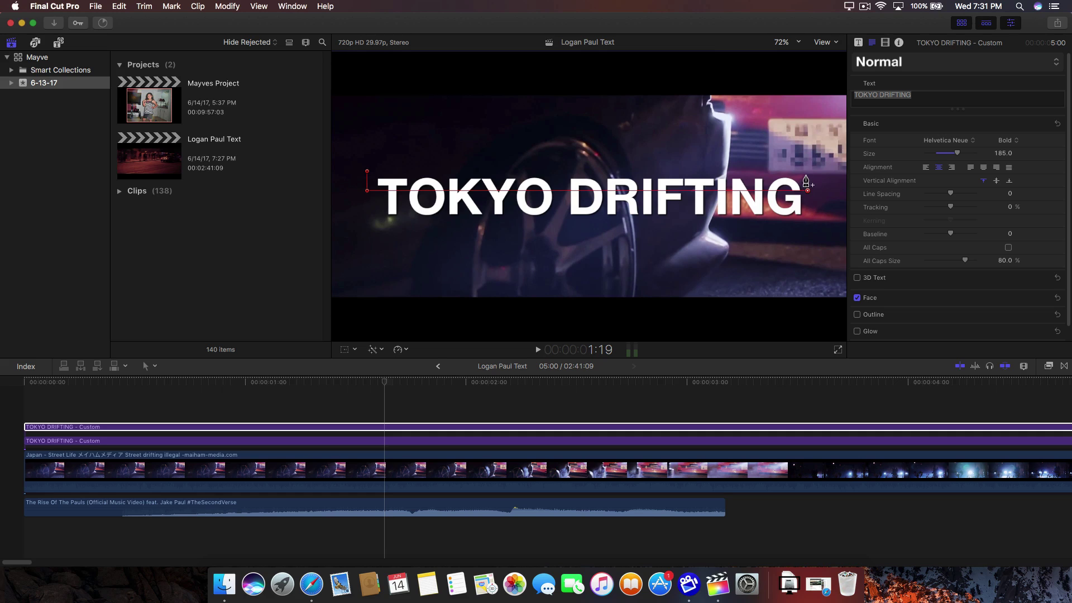
pyautogui.click(806, 171)
pyautogui.click(367, 171)
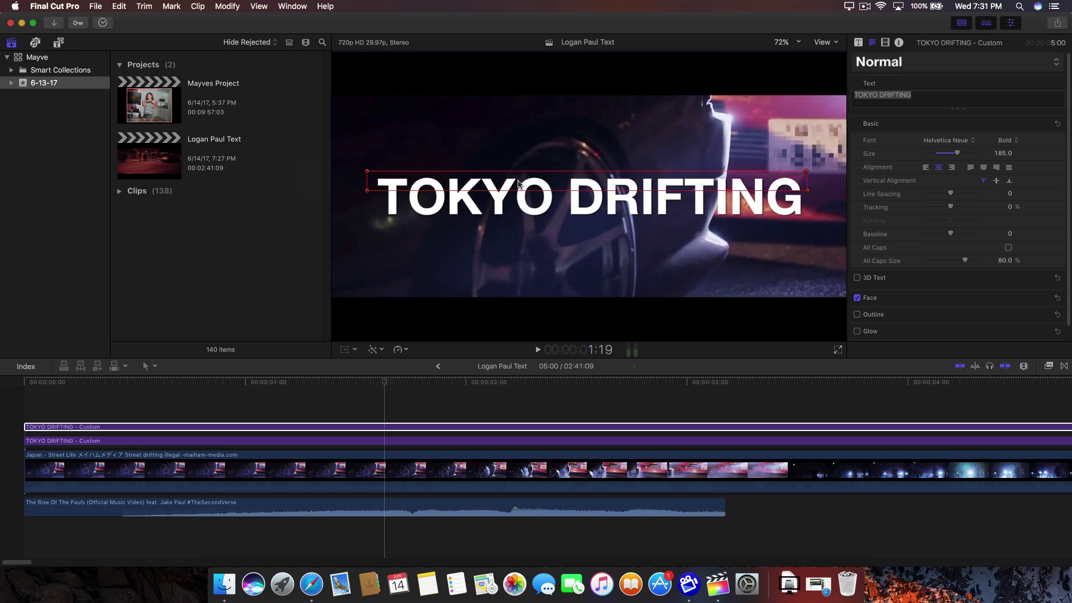
pyautogui.click(418, 427)
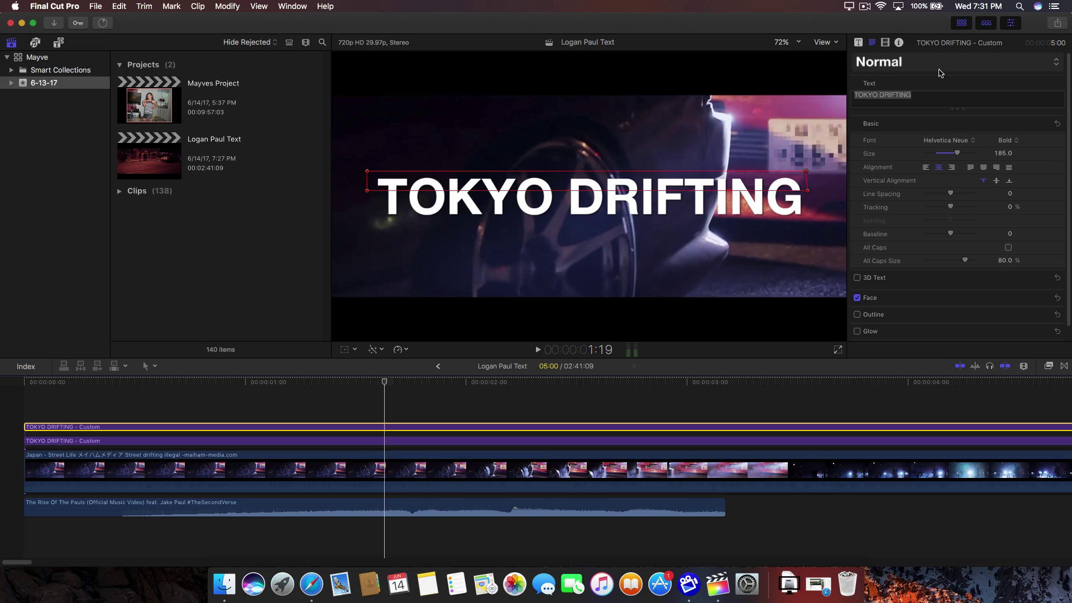
pyautogui.click(884, 43)
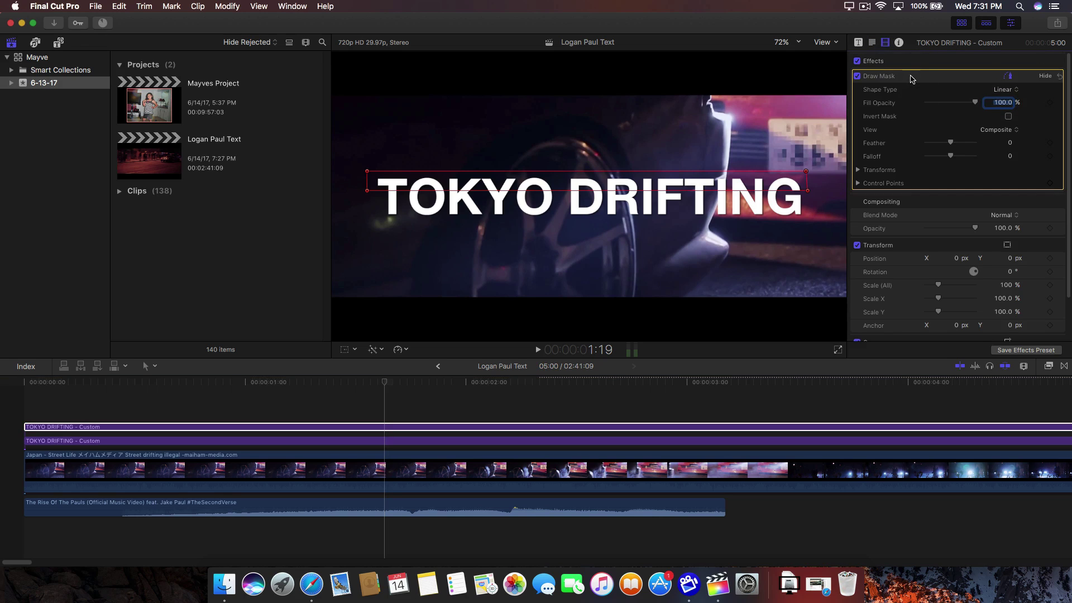
# Select the lower title clip and draw a four-point mask around its bottom half
pyautogui.click(357, 434)
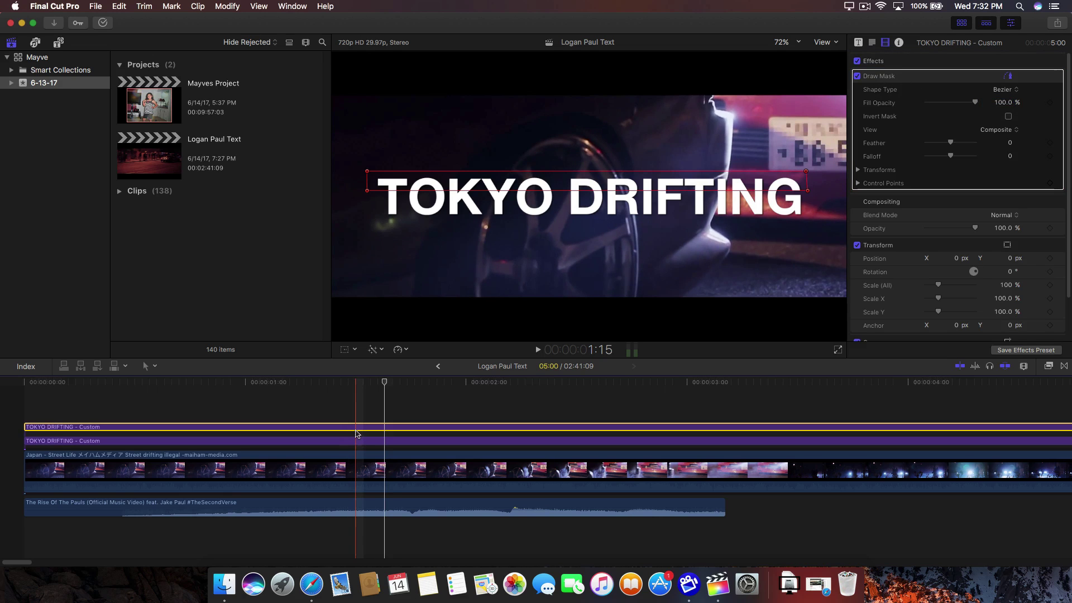
pyautogui.click(385, 441)
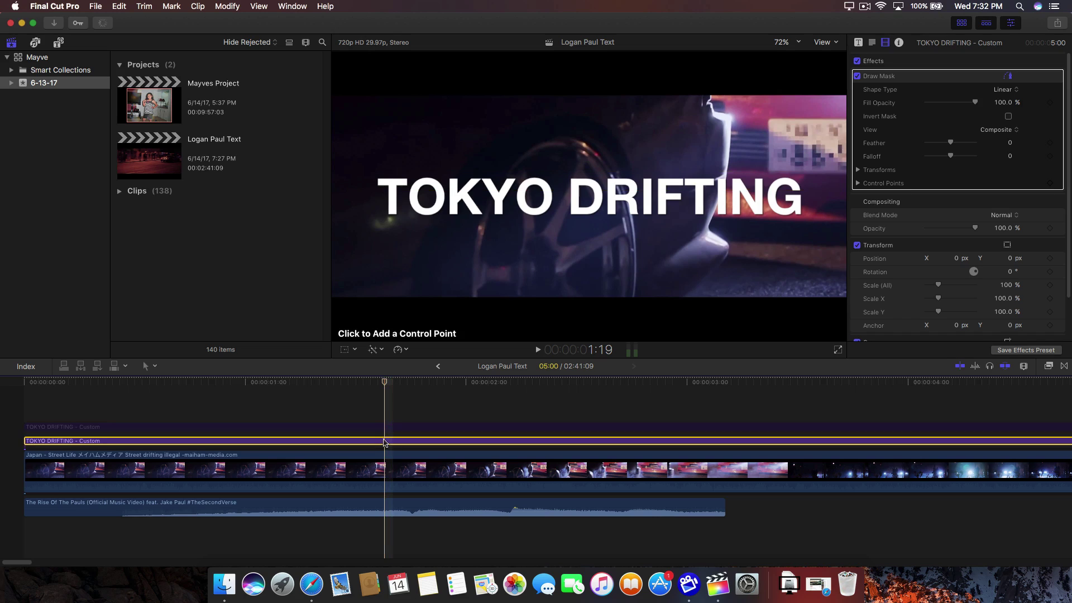
pyautogui.click(371, 222)
pyautogui.click(371, 195)
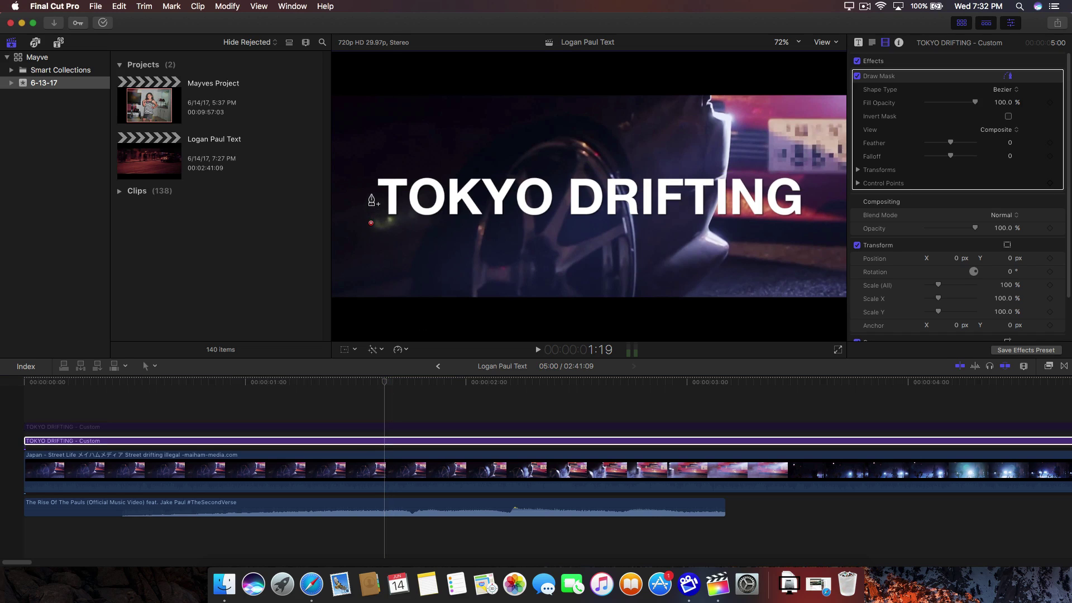
pyautogui.click(810, 195)
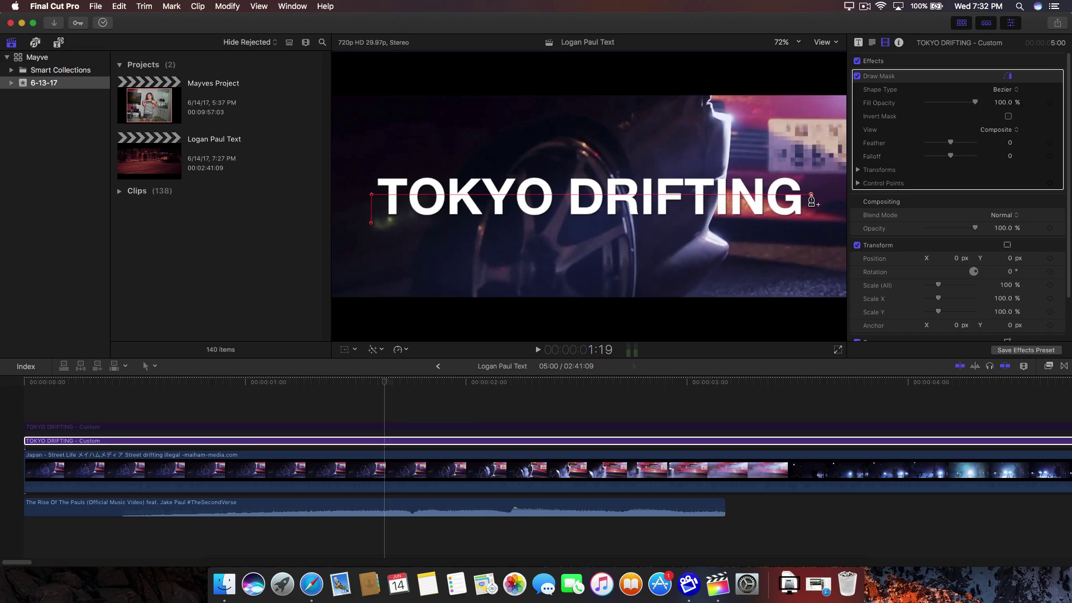
pyautogui.click(811, 224)
pyautogui.click(371, 223)
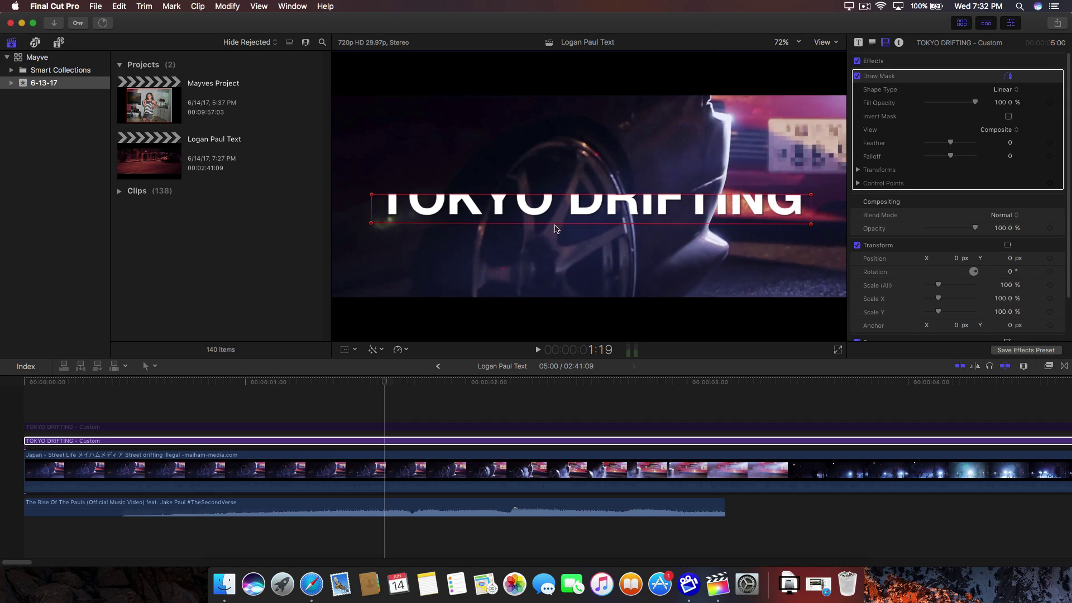
# Redo the lower mask's right-side points and close it, then re-enable the upper title clip
pyautogui.press('super+z')
pyautogui.press('super+z')
pyautogui.press('super+z')
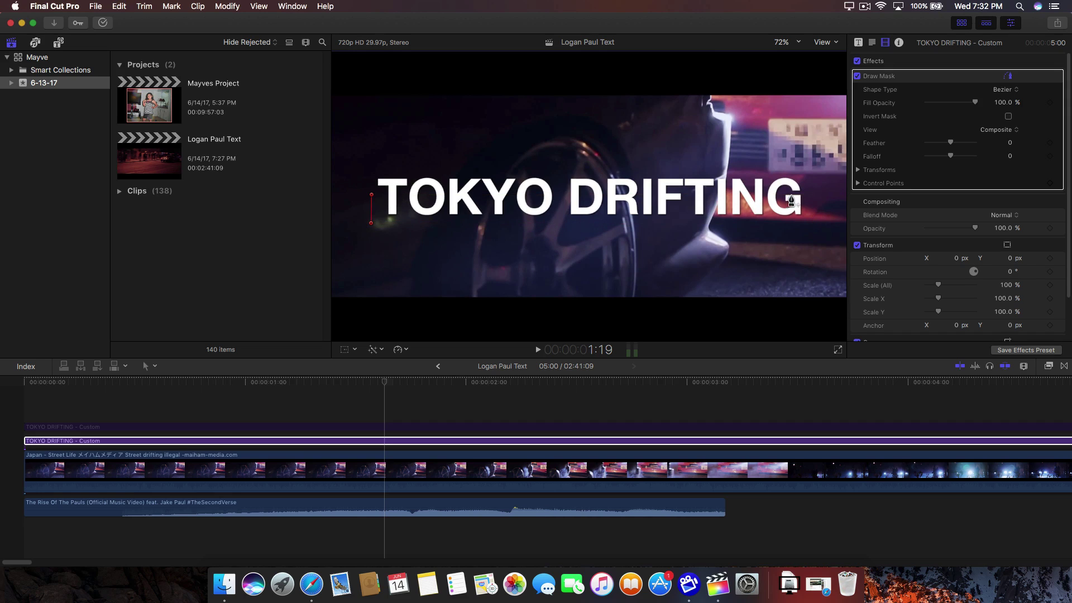
pyautogui.click(808, 194)
pyautogui.click(814, 223)
pyautogui.click(372, 223)
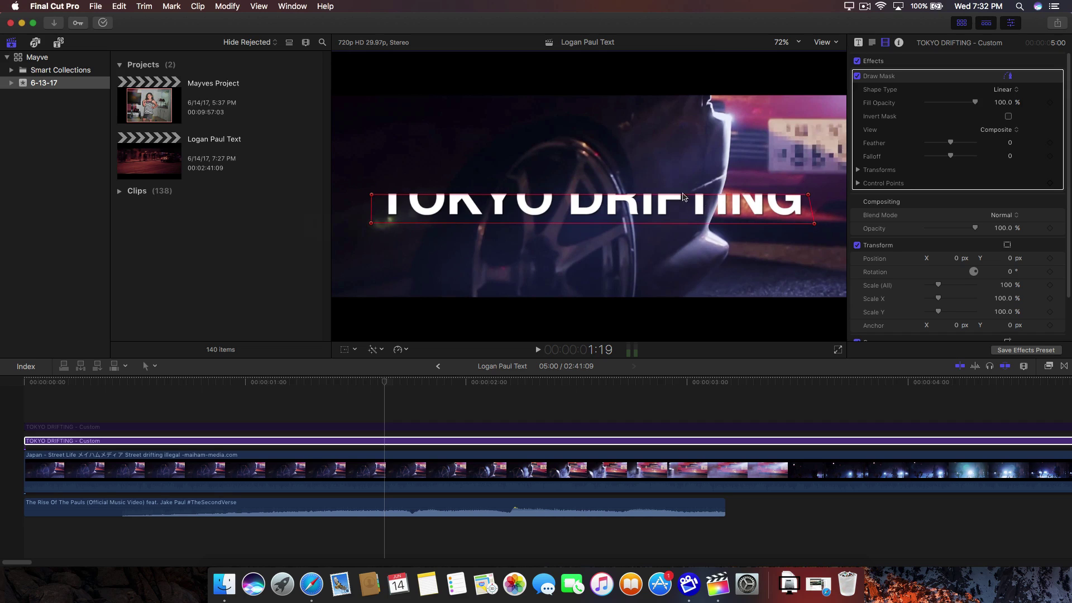
pyautogui.click(386, 439)
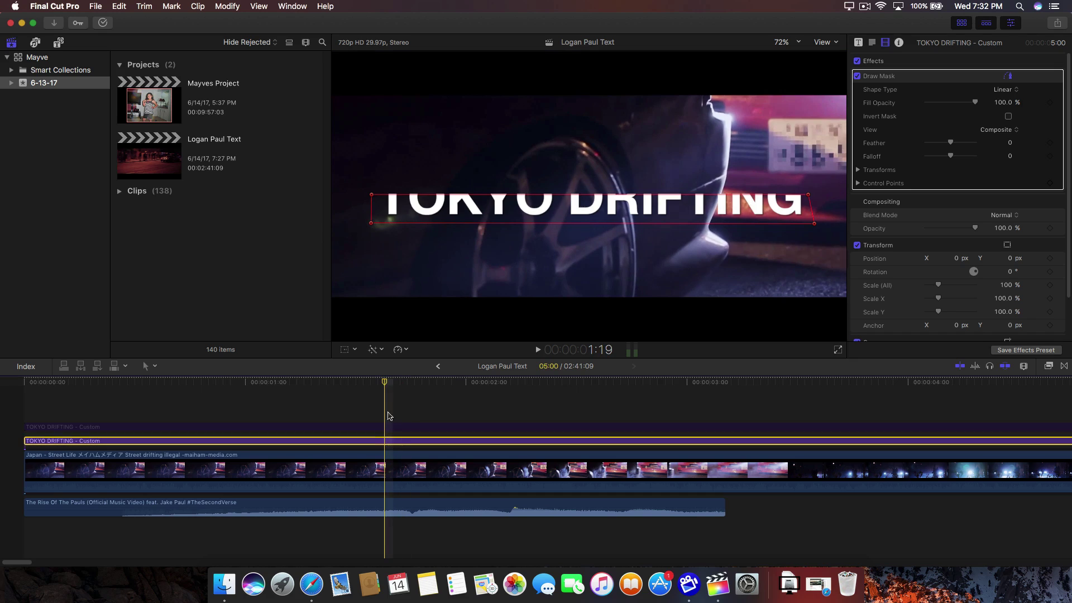
pyautogui.click(387, 428)
pyautogui.press('v')
pyautogui.press('v')
pyautogui.press('v')
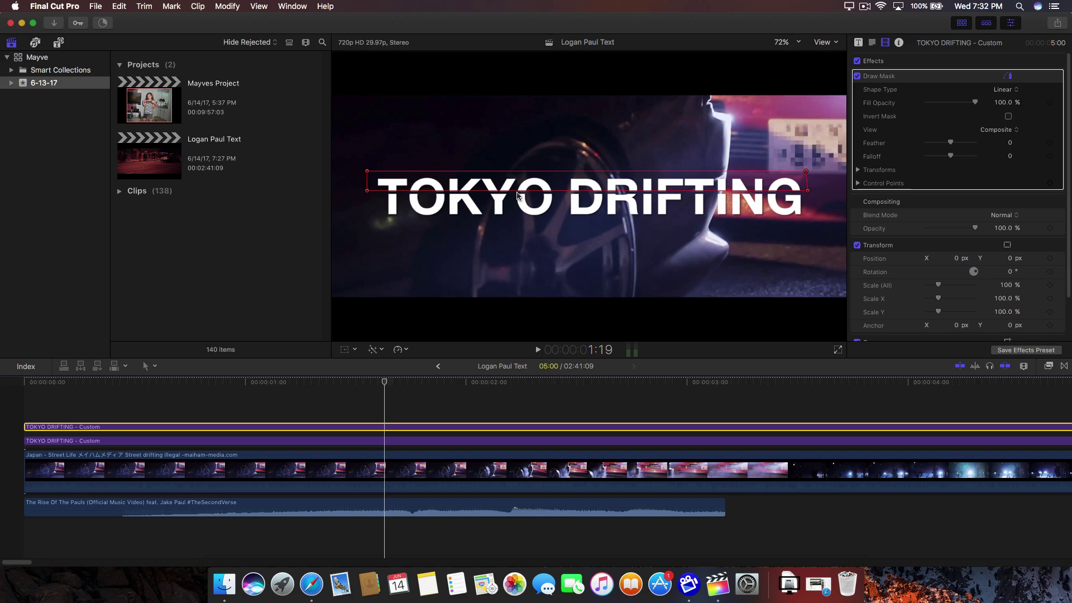
# Compare both title masks and nudge the upper half's mask bottom edge onto the split line
pyautogui.click(376, 441)
pyautogui.click(379, 428)
pyautogui.click(384, 440)
pyautogui.click(385, 428)
pyautogui.click(529, 197)
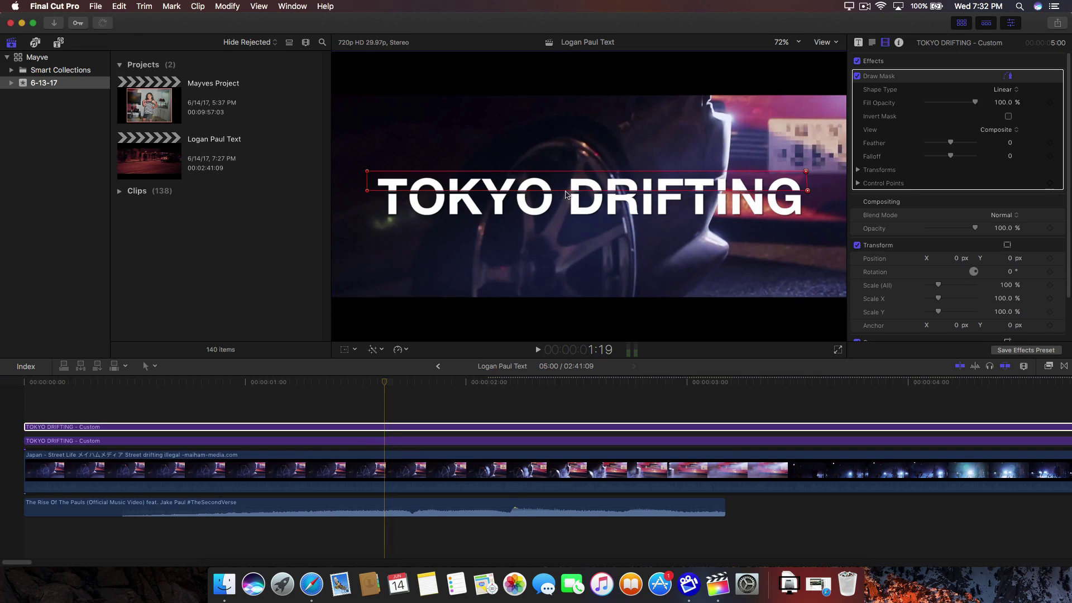
pyautogui.moveTo(565, 194); pyautogui.dragTo(563, 196)
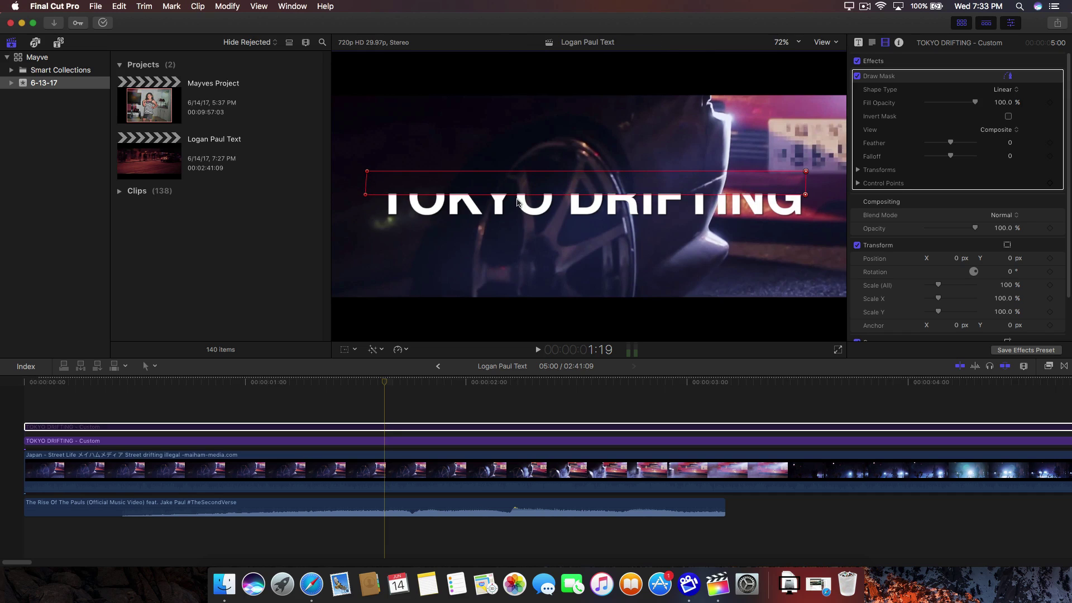
pyautogui.press('v')
pyautogui.click(384, 429)
pyautogui.press('v')
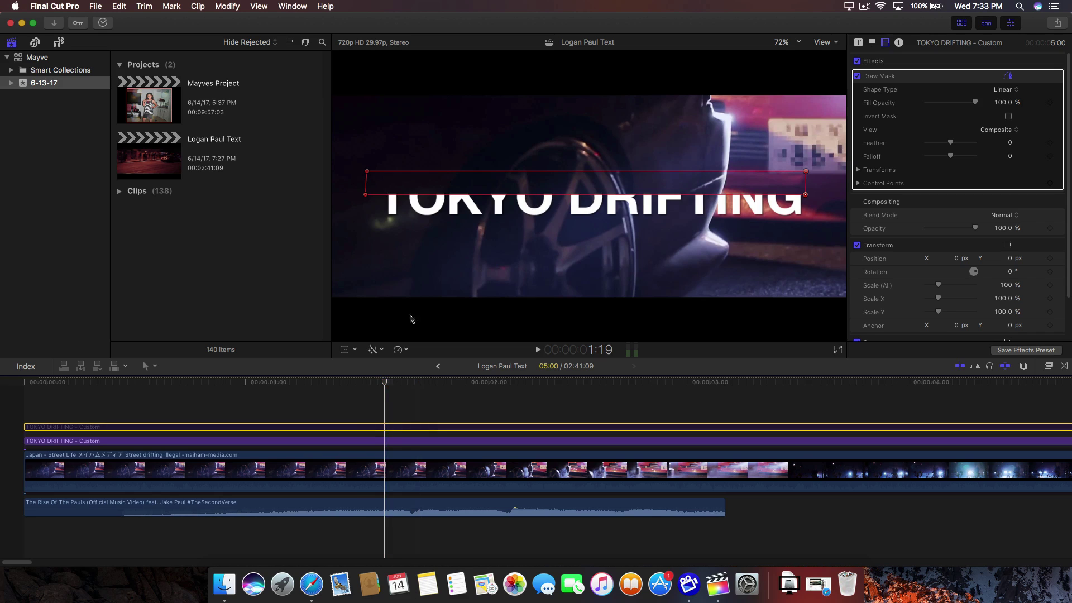
pyautogui.moveTo(518, 199); pyautogui.dragTo(515, 194)
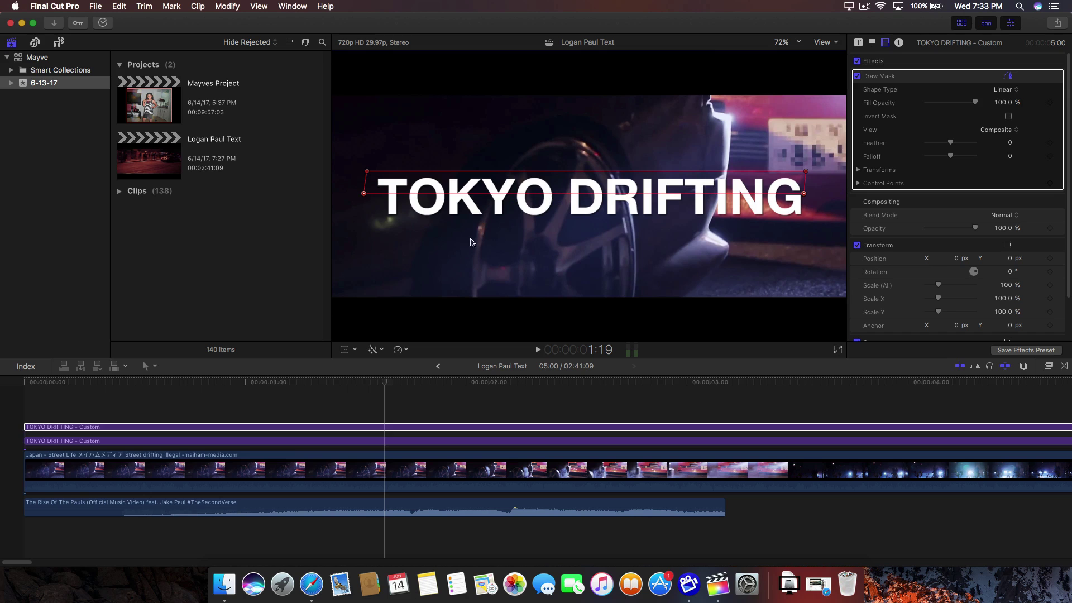
# Nudge the lower half's mask top edge to meet the upper half, toggling the clip to check
pyautogui.click(389, 439)
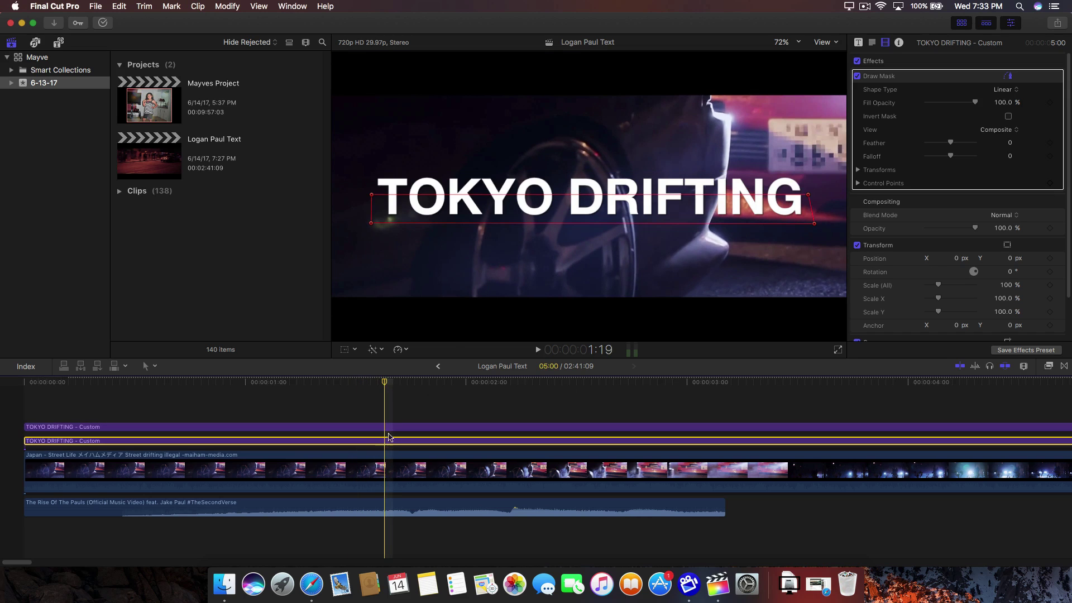
pyautogui.press('v')
pyautogui.moveTo(544, 194); pyautogui.dragTo(541, 194)
pyautogui.press('v')
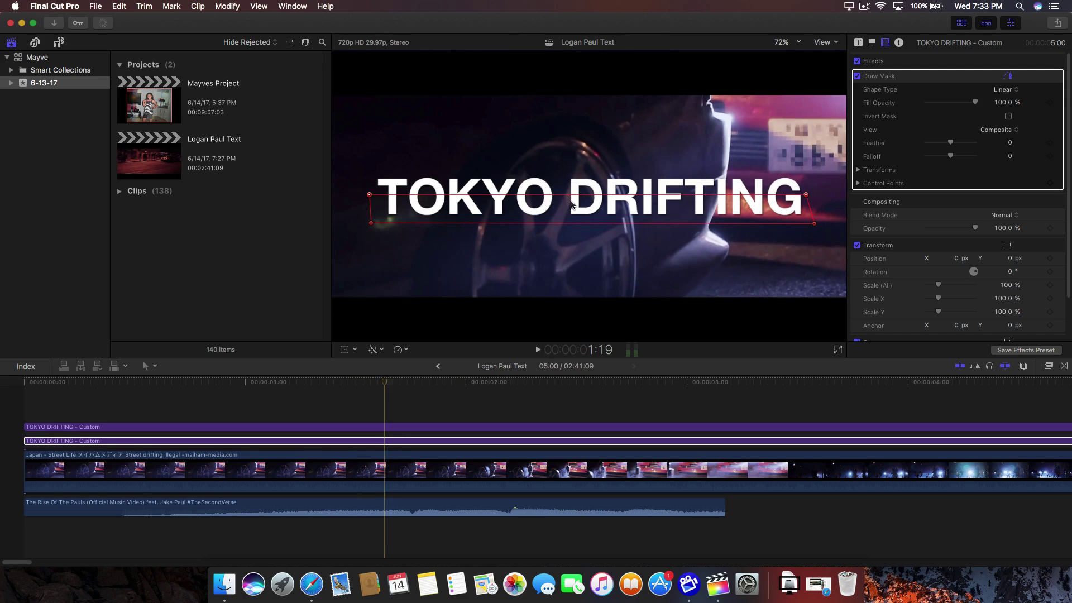
pyautogui.click(385, 381)
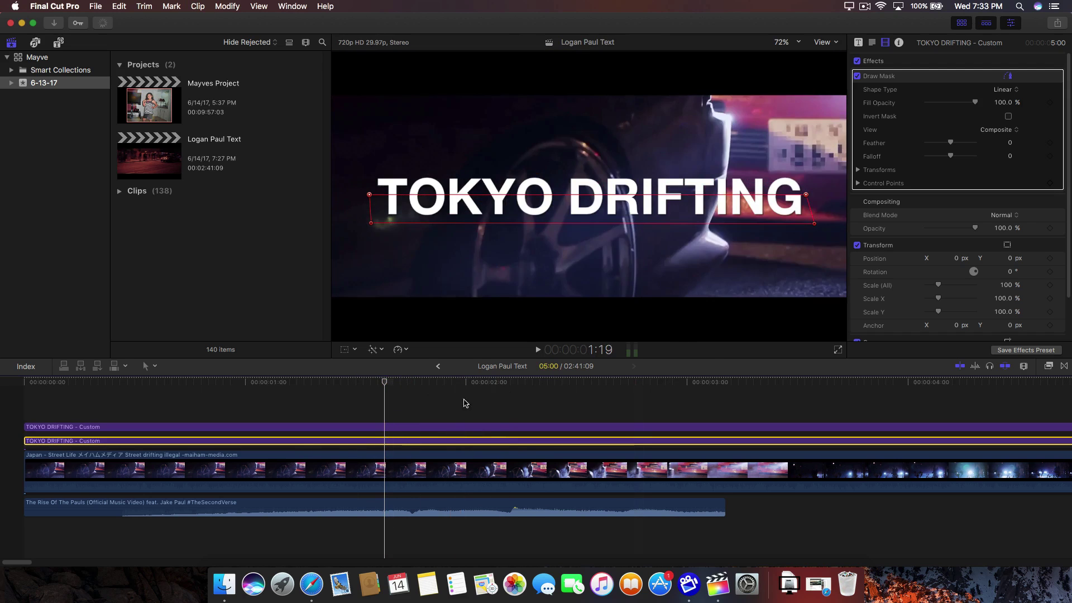
# Preview the split title full screen, then disable the music clip
pyautogui.click(837, 350)
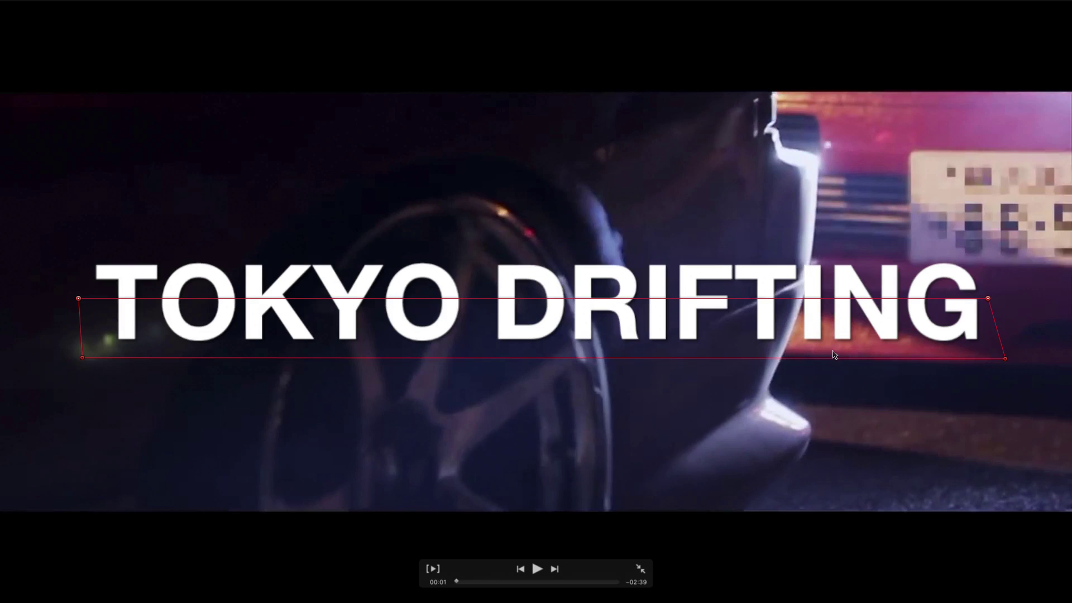
pyautogui.press('Escape')
pyautogui.click(471, 508)
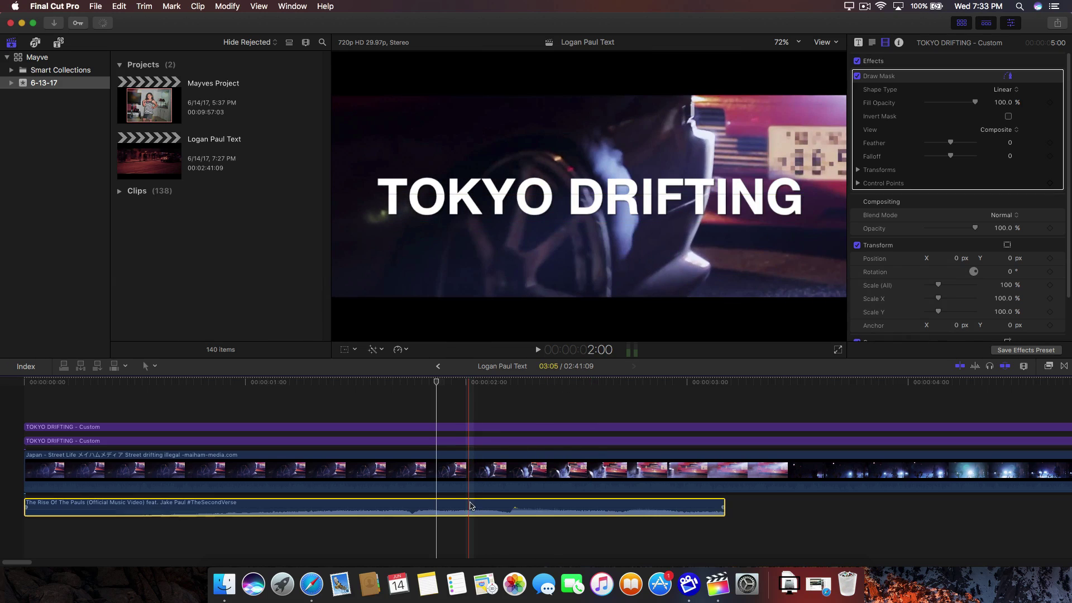
pyautogui.press('v')
# Preview the title full screen again without music and select the top TOKYO DRIFTING title clip
pyautogui.press('shift+super+f')
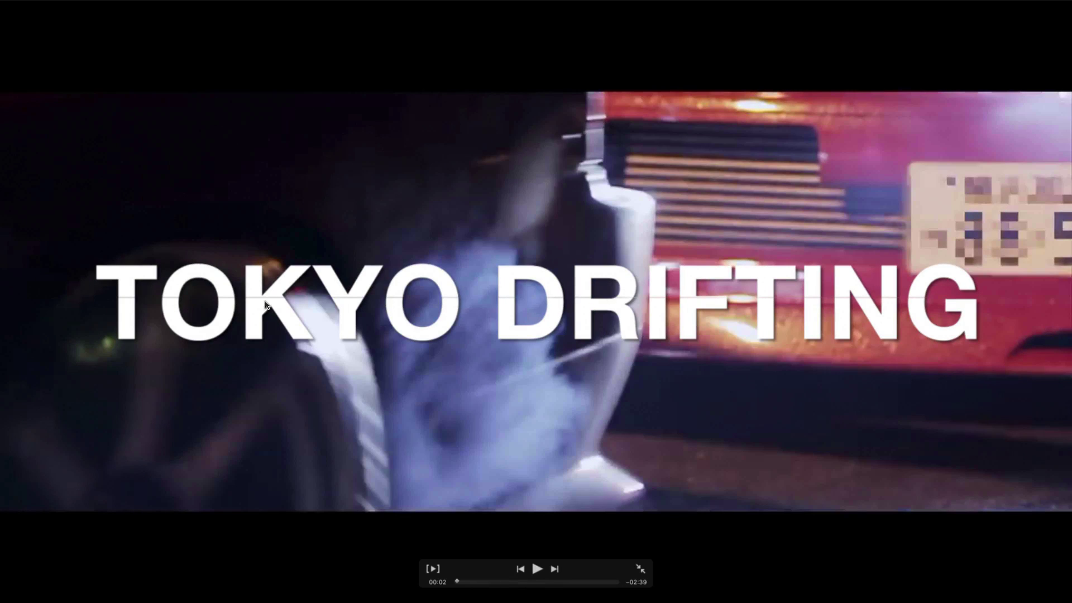
pyautogui.press('Escape')
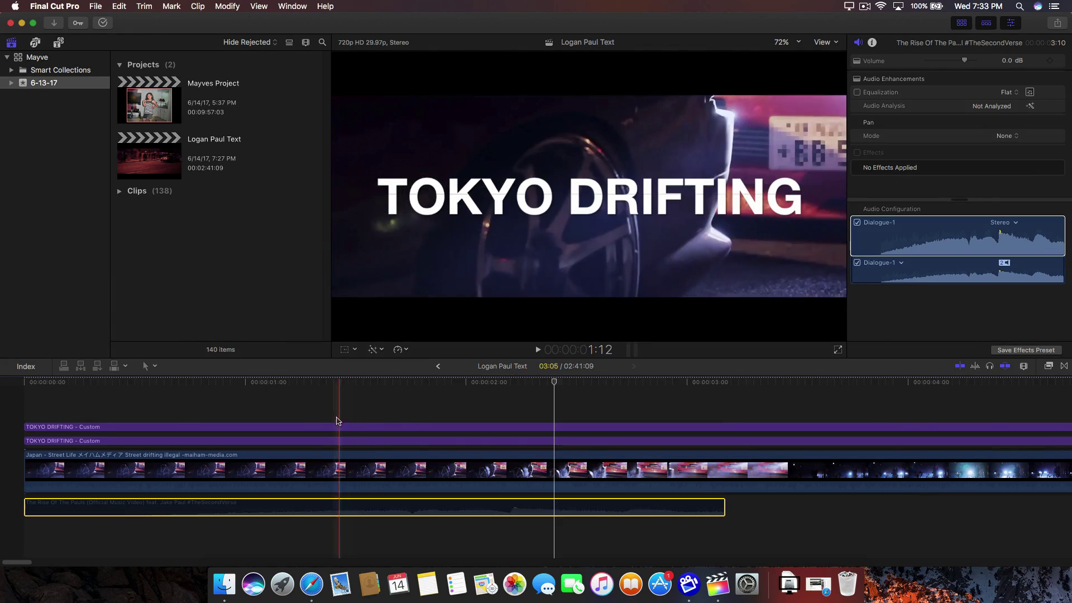
pyautogui.click(414, 428)
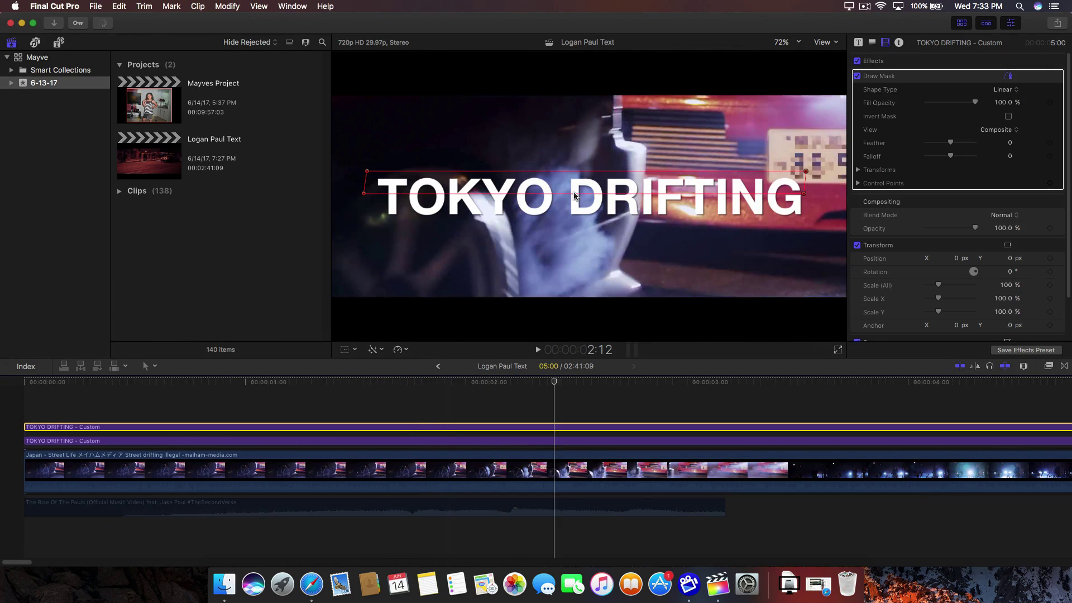
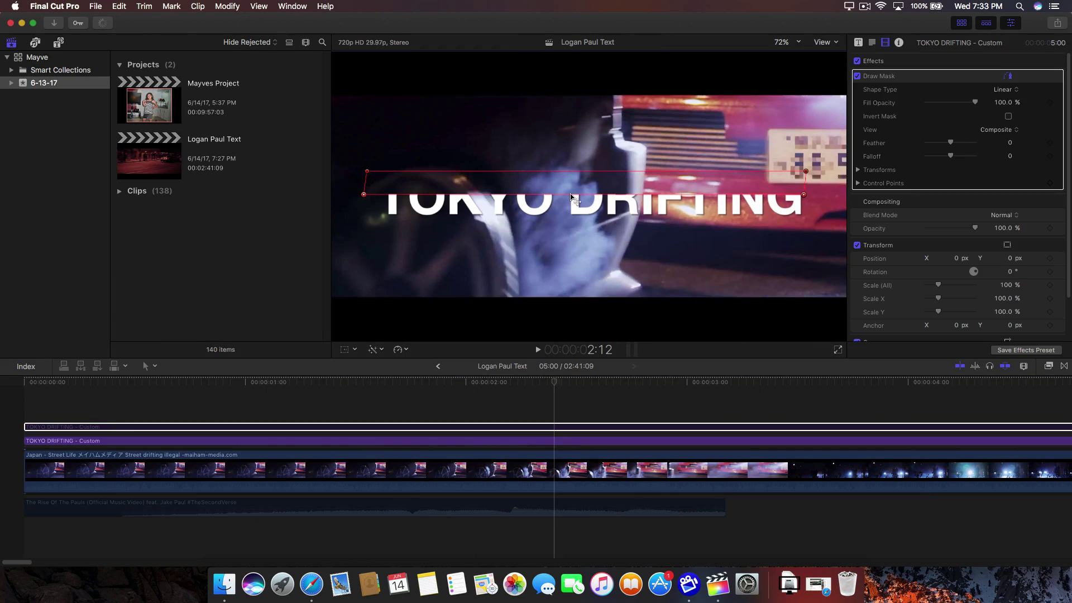
# Preview the title animation full screen, then exit full-screen playback
pyautogui.click(834, 351)
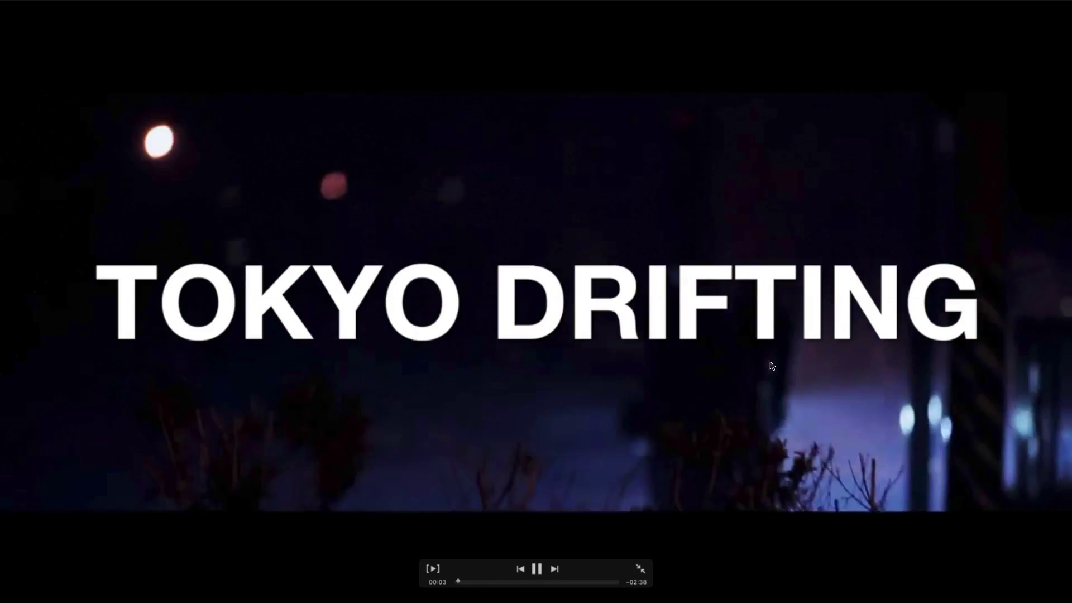
pyautogui.press('space')
pyautogui.press('Escape')
# Scrub through the title animation and park the playhead on the 1:17 keyframe
pyautogui.moveTo(411, 379); pyautogui.dragTo(348, 394)
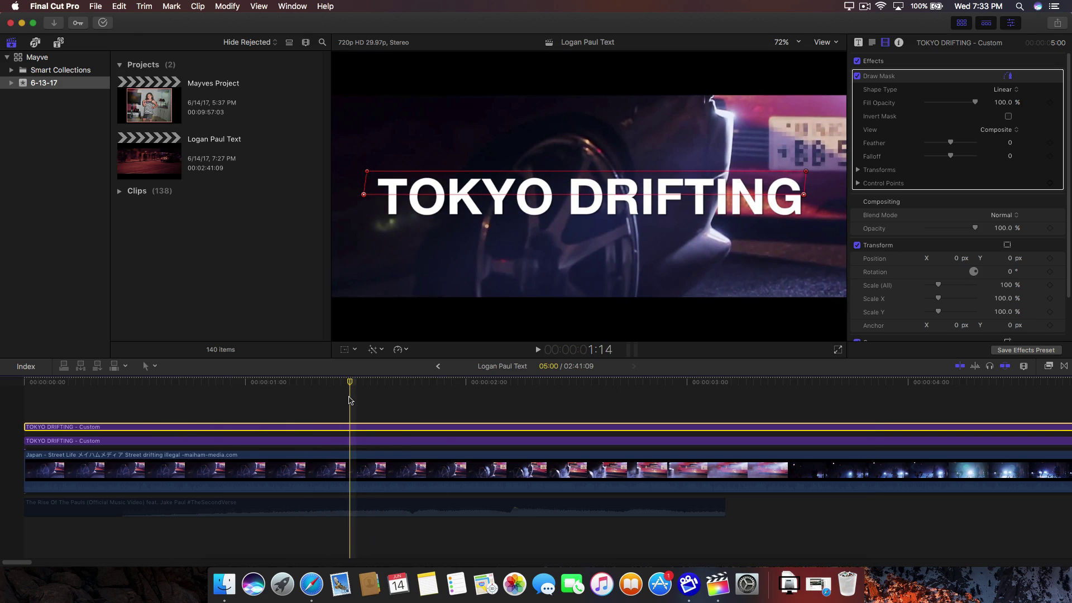
pyautogui.moveTo(347, 402); pyautogui.dragTo(370, 423)
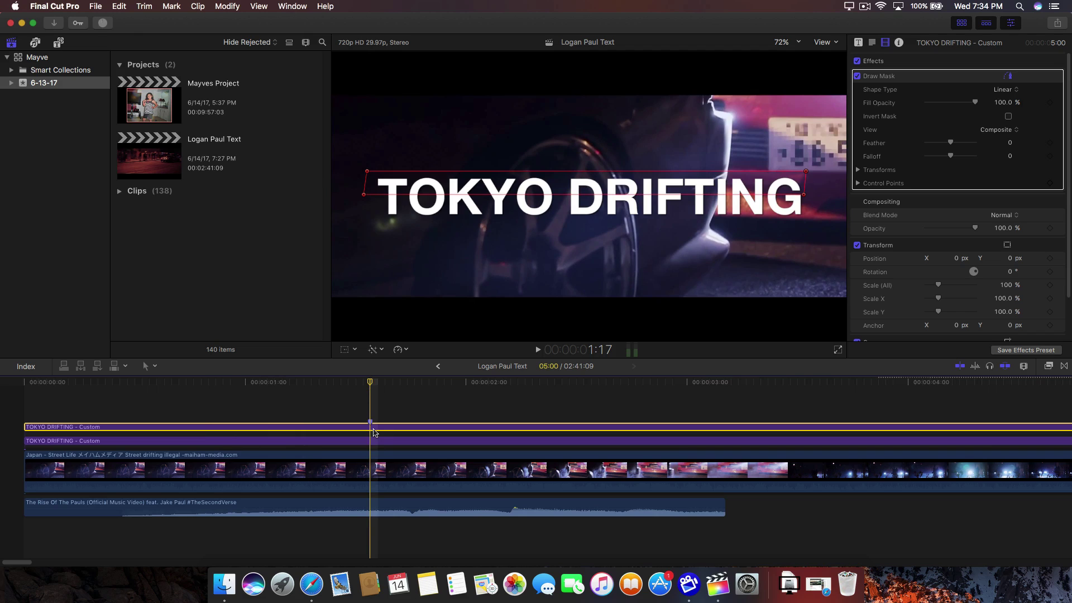
pyautogui.click(294, 381)
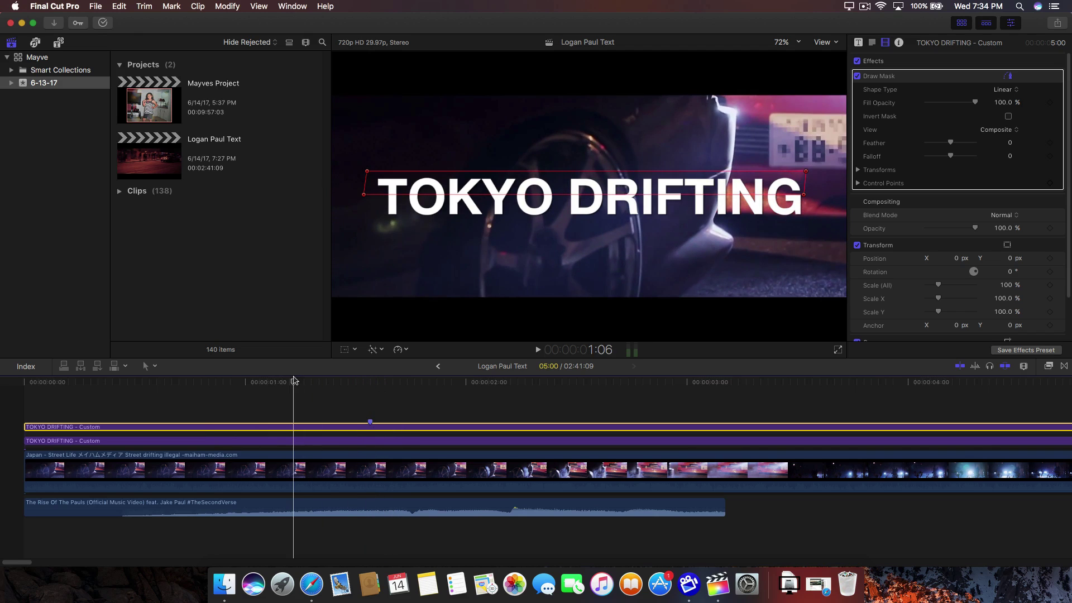
pyautogui.moveTo(294, 381); pyautogui.dragTo(369, 382)
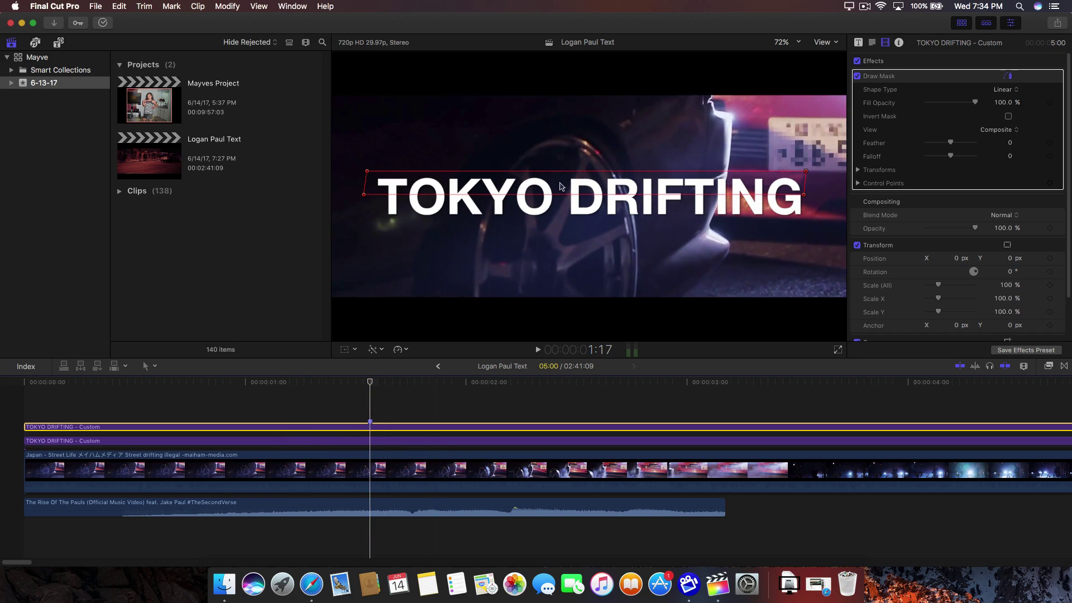
pyautogui.click(576, 188)
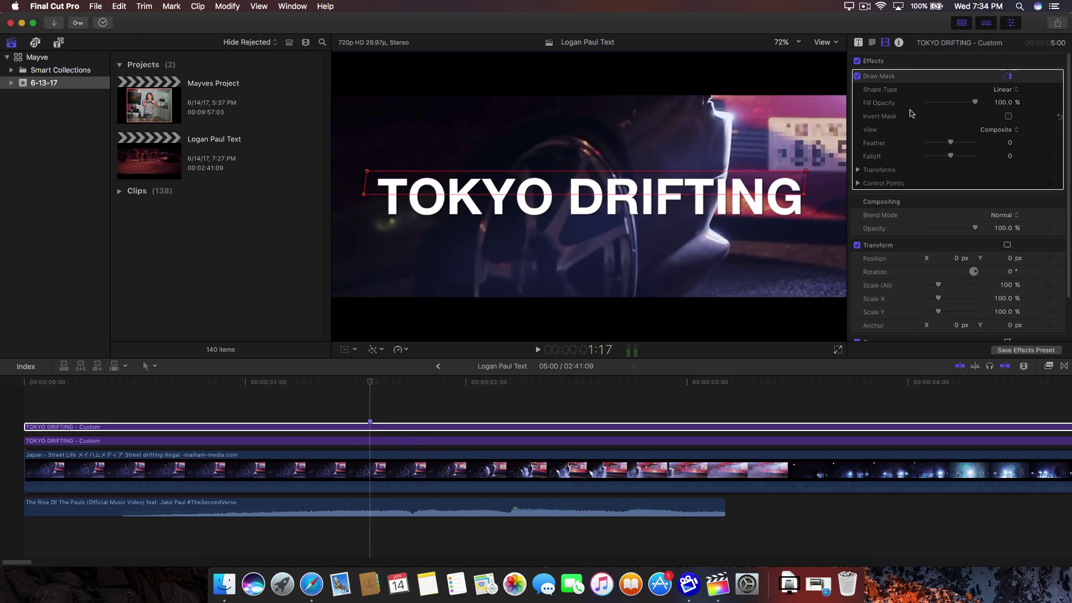
# Add a 0 px Position keyframe to the upper title half at 1:17, then advance one frame
pyautogui.scroll(-3, 932, 240)
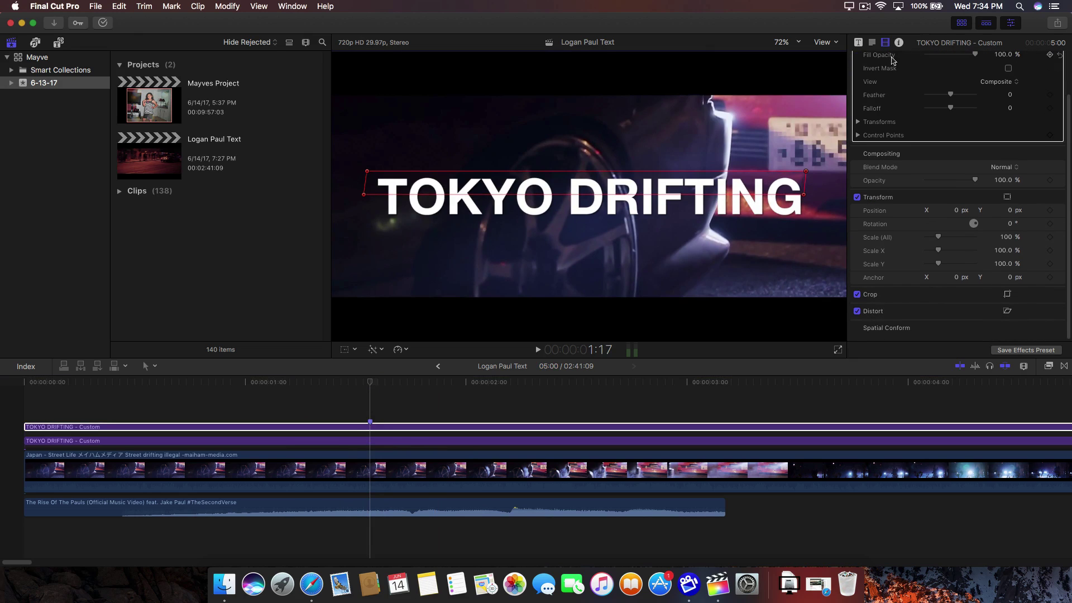
pyautogui.scroll(2, 898, 128)
pyautogui.scroll(-2, 903, 154)
pyautogui.click(1043, 247)
pyautogui.scroll(-4, 956, 260)
pyautogui.moveTo(956, 212); pyautogui.dragTo(972, 212)
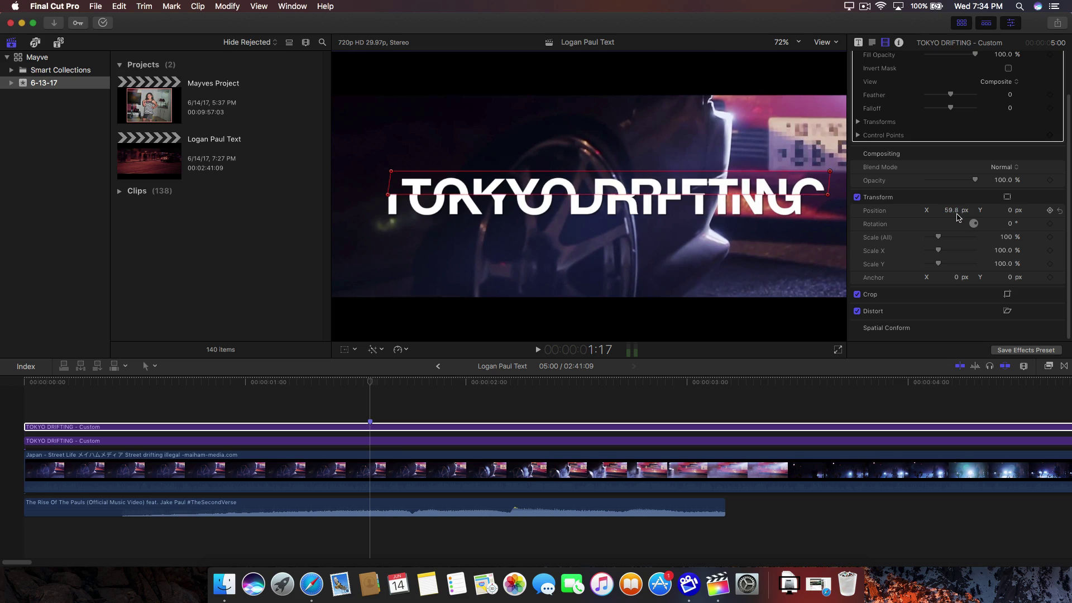
pyautogui.press('super+z')
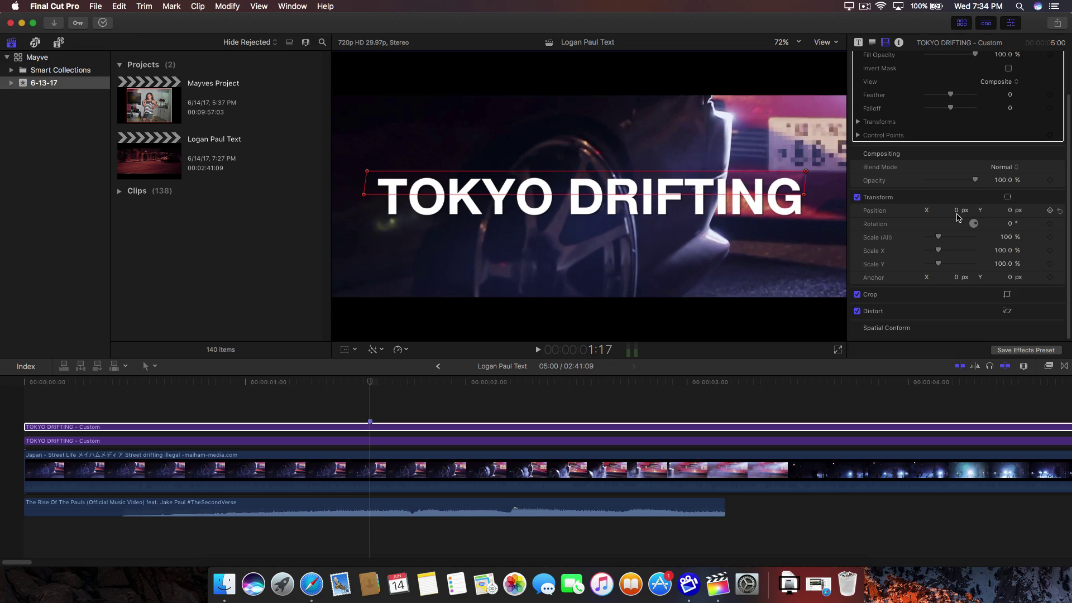
pyautogui.click(1048, 210)
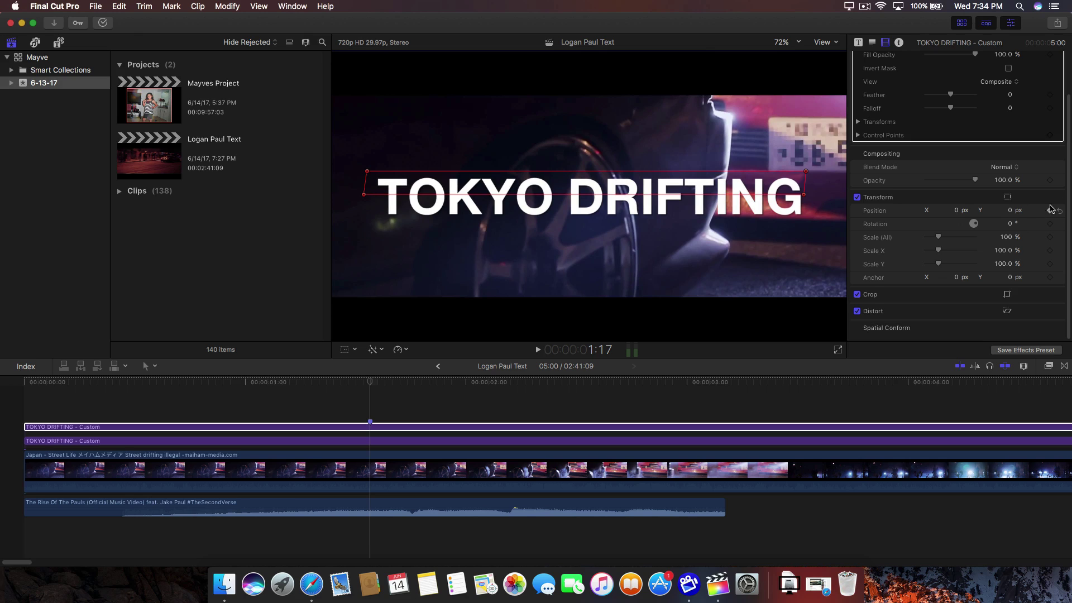
pyautogui.press('Right')
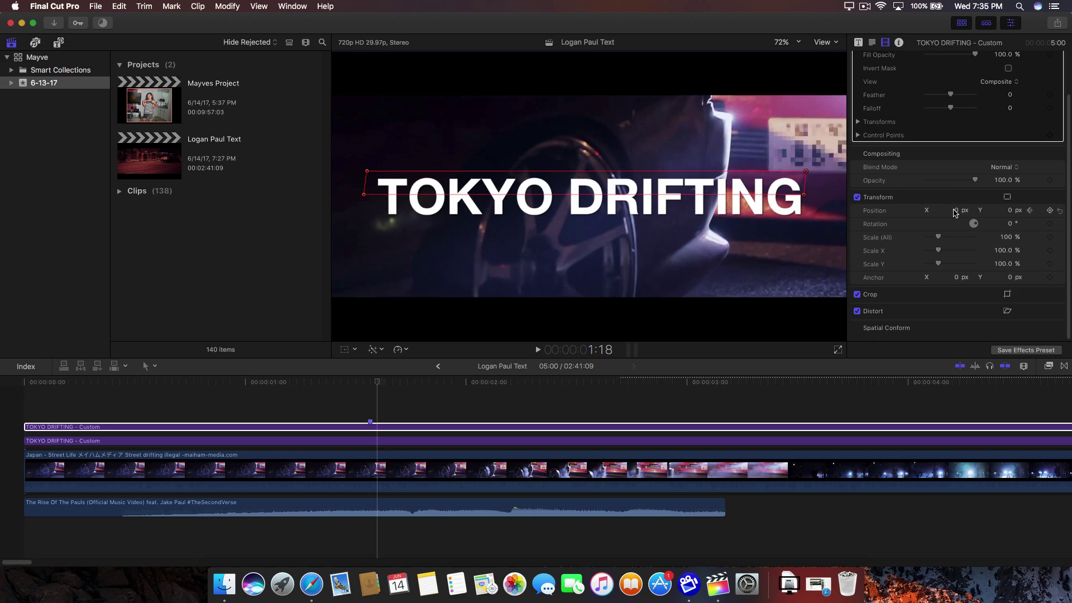
# Keyframe the upper half's Position X right at 1:18 and 1:20, left at 1:19 and 1:21
pyautogui.moveTo(959, 214)
pyautogui.mouseDown()
pyautogui.moveTo(1002, 214)
pyautogui.moveTo(949, 210)
pyautogui.moveTo(958, 210)
pyautogui.mouseUp()
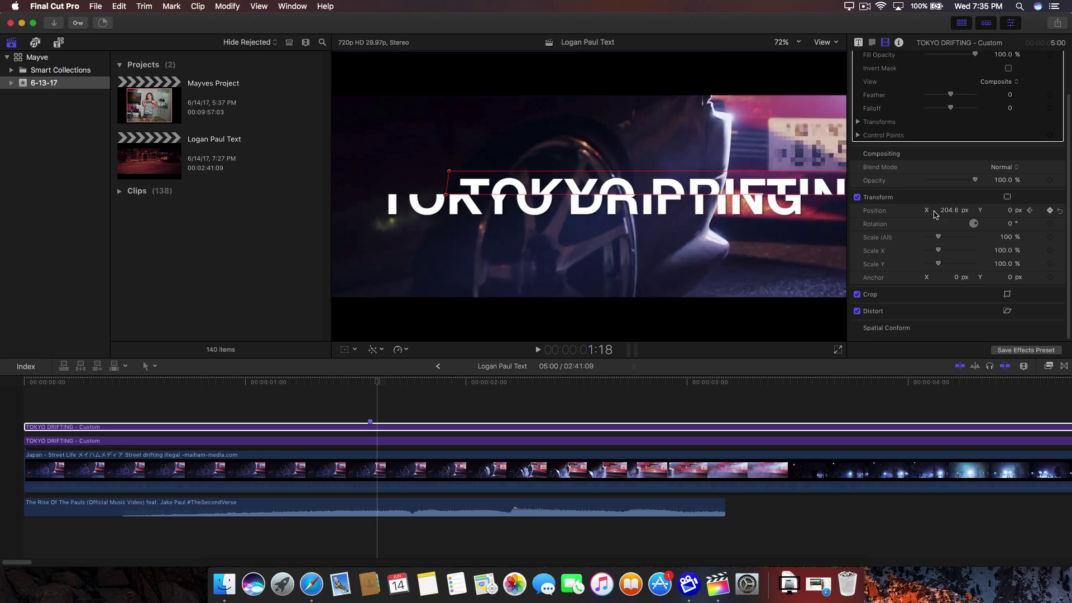
pyautogui.moveTo(953, 214); pyautogui.dragTo(940, 210)
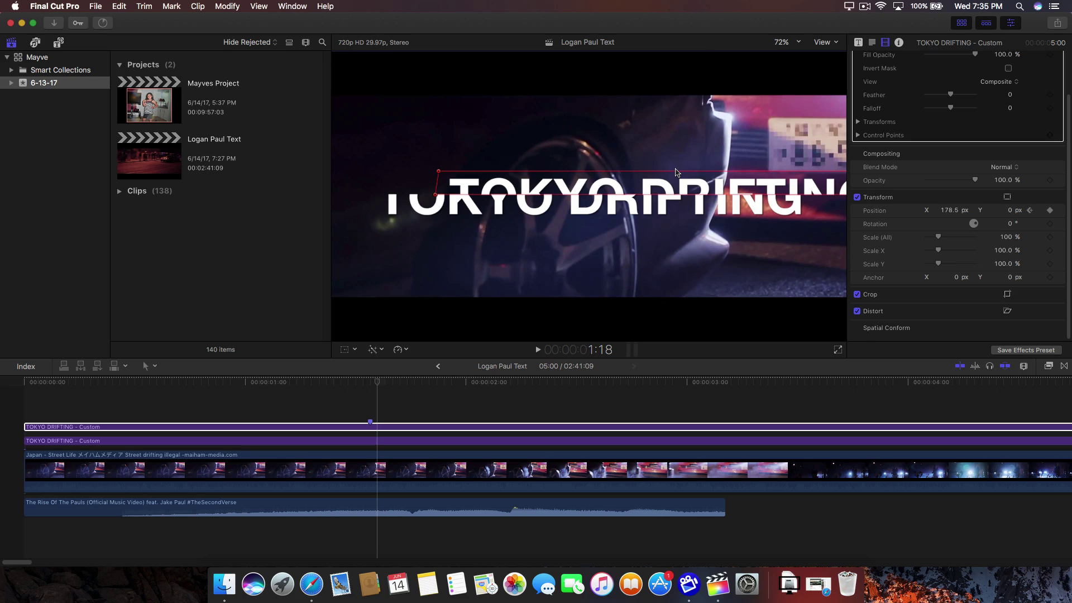
pyautogui.press('Right')
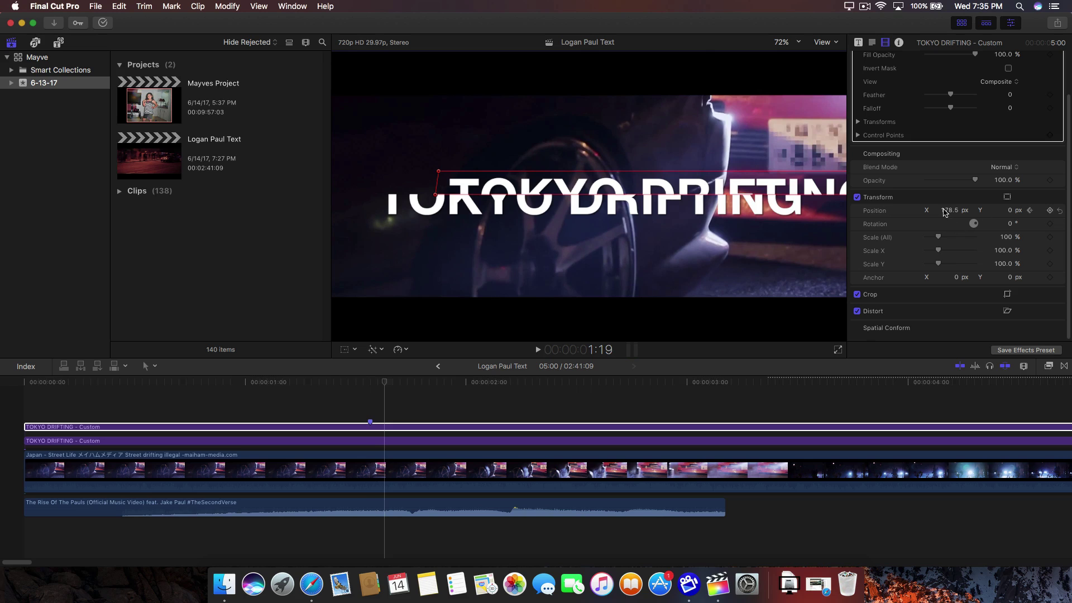
pyautogui.moveTo(947, 214); pyautogui.dragTo(959, 163)
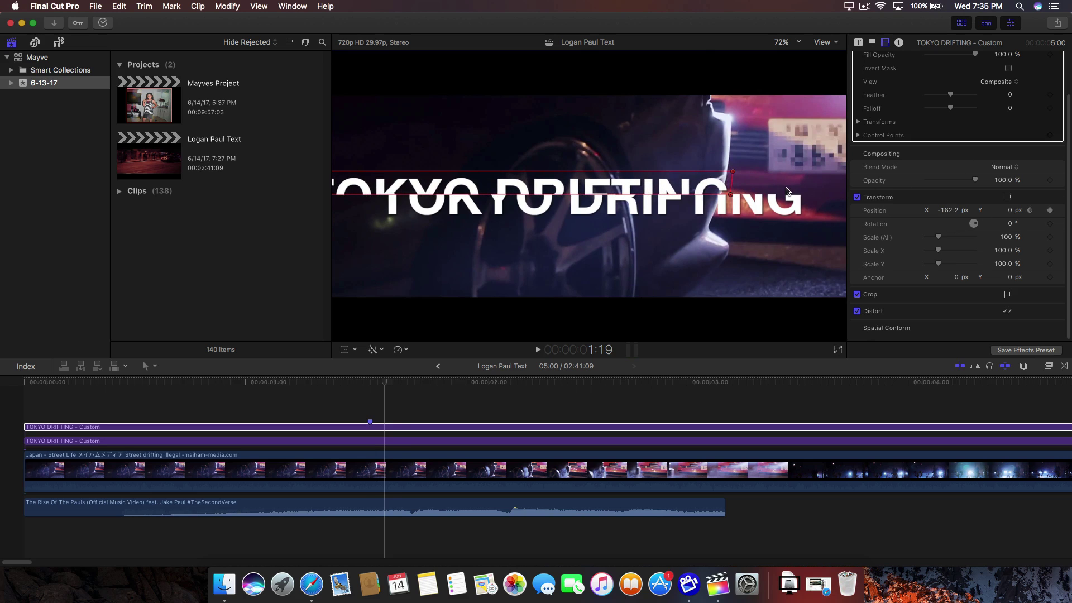
pyautogui.press('Right')
pyautogui.moveTo(945, 209); pyautogui.dragTo(952, 213)
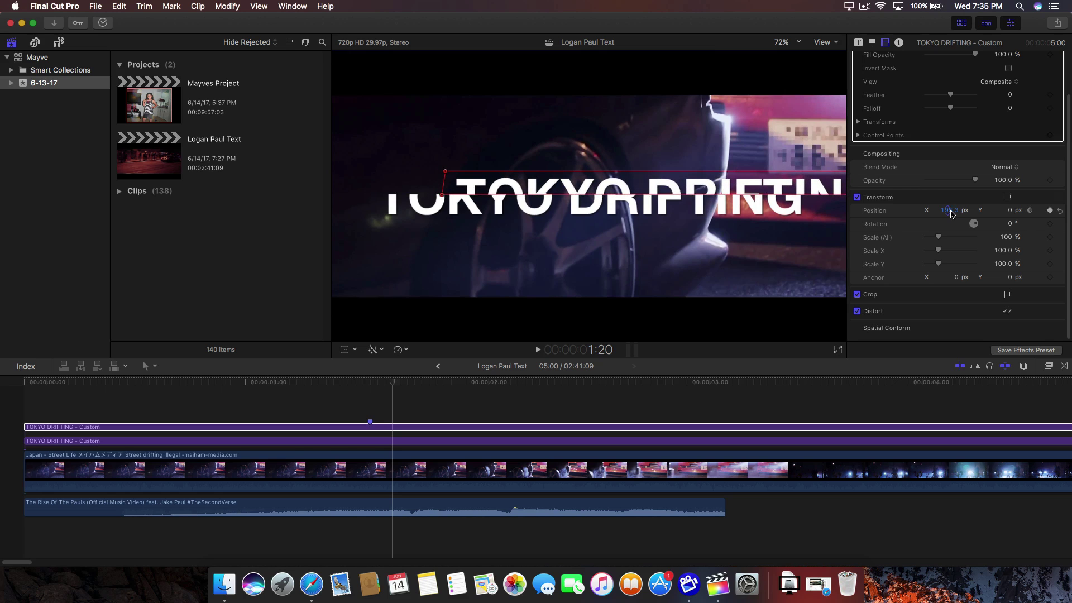
pyautogui.press('Right')
pyautogui.moveTo(963, 211); pyautogui.dragTo(947, 211)
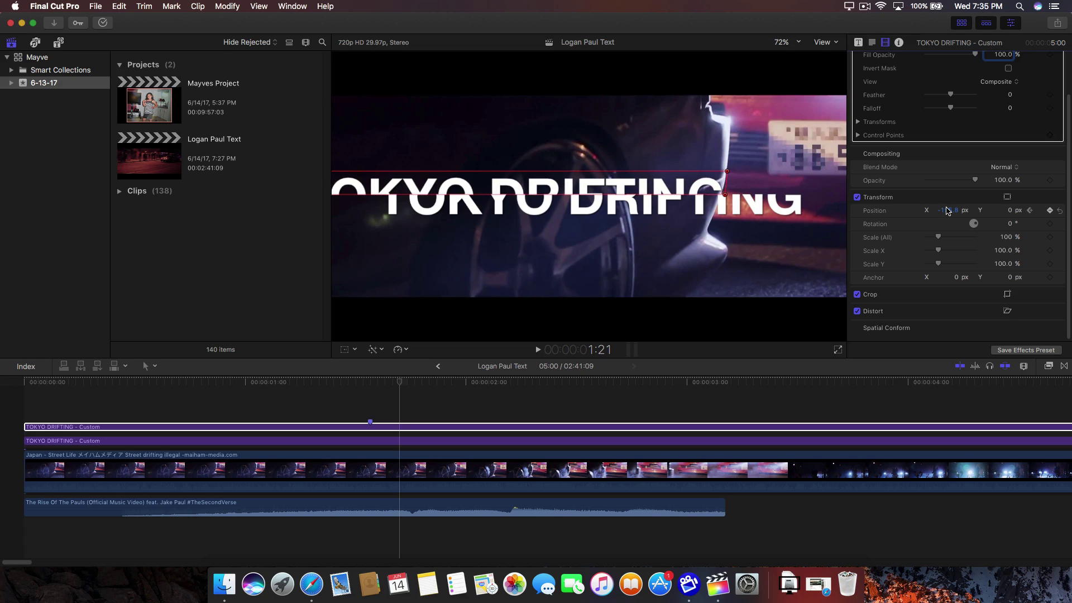
# Keyframe the upper half's X offset at 1:22, undo an extra left push, and scrub back to review
pyautogui.press('Right')
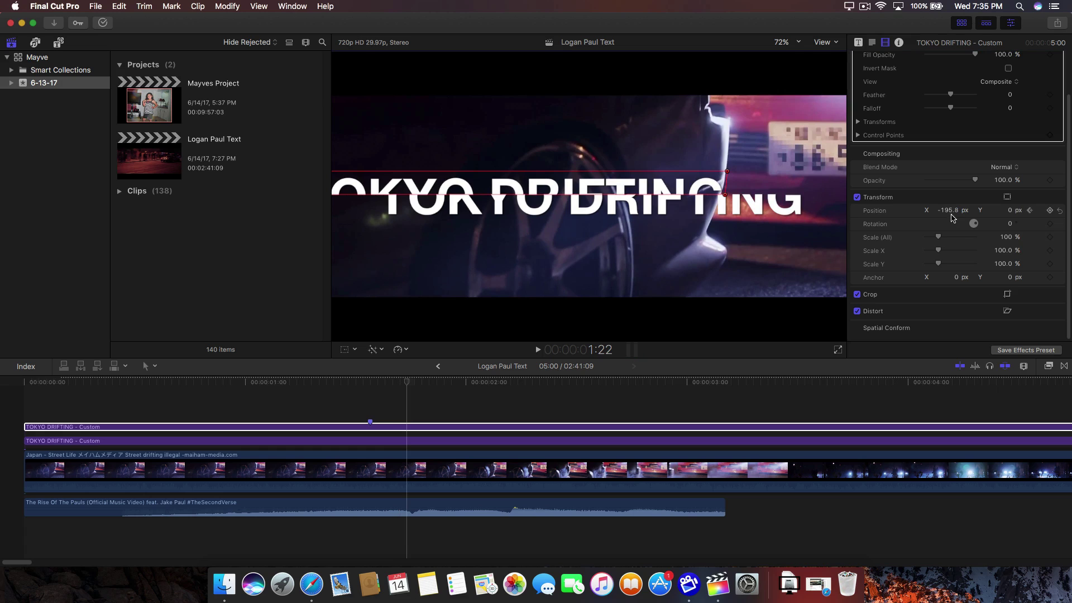
pyautogui.moveTo(947, 211); pyautogui.dragTo(948, 210)
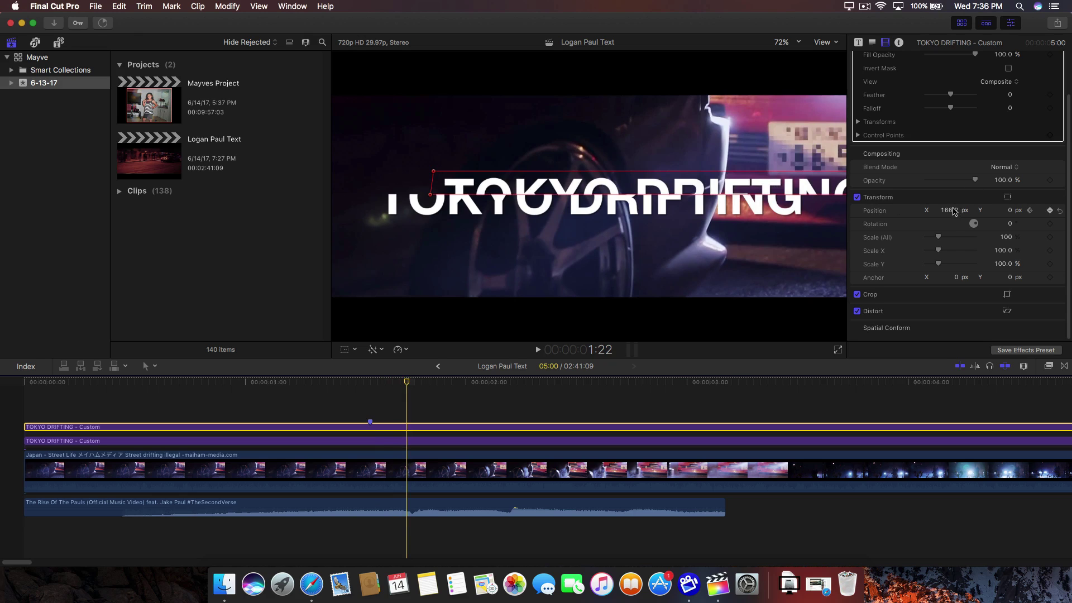
pyautogui.click(948, 210)
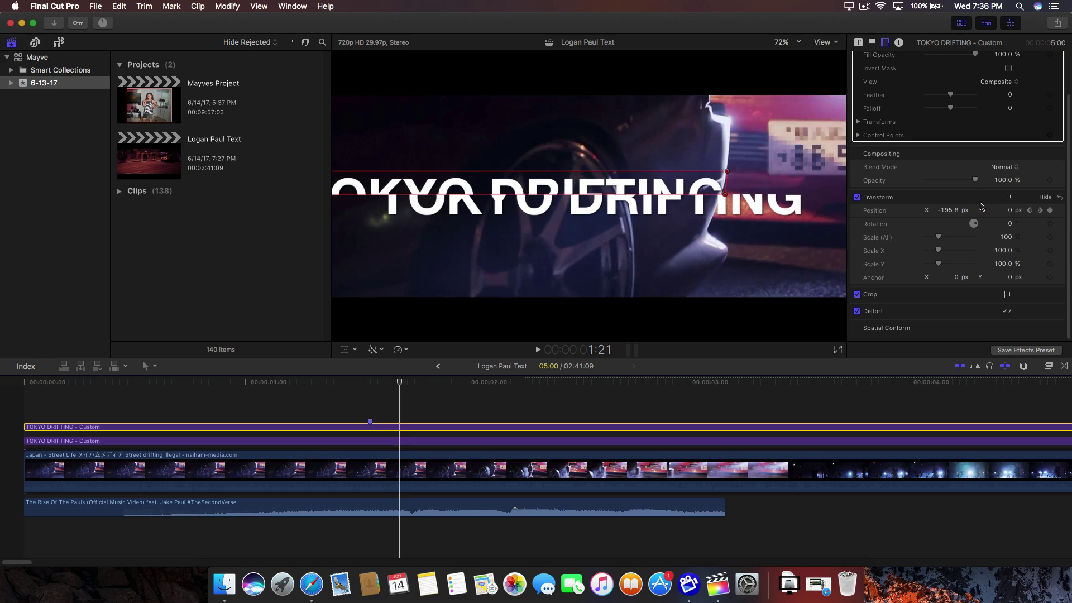
pyautogui.moveTo(948, 211); pyautogui.dragTo(948, 443)
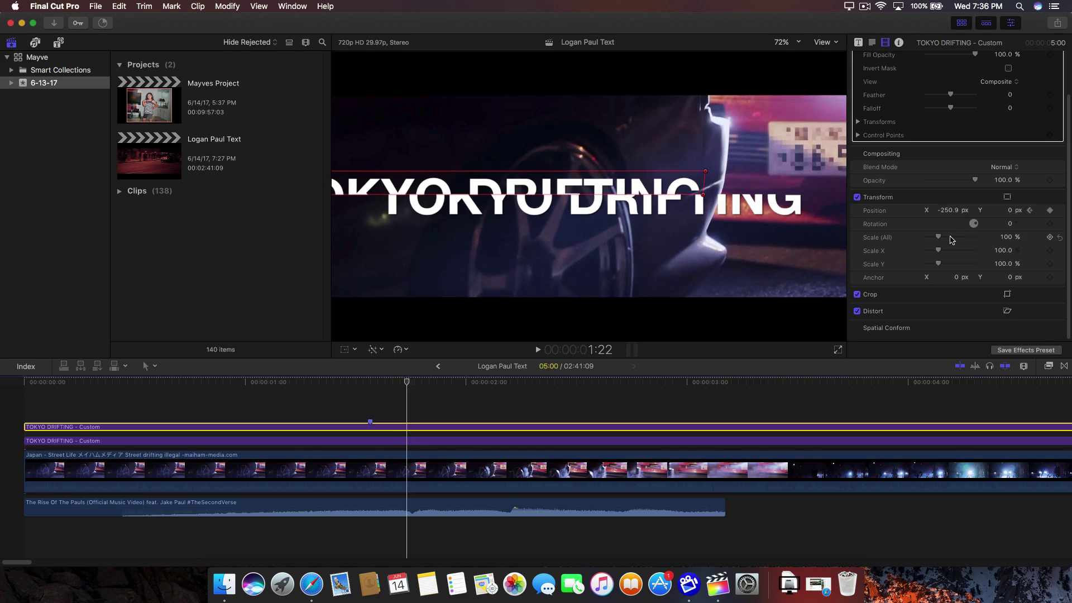
pyautogui.press('super+z')
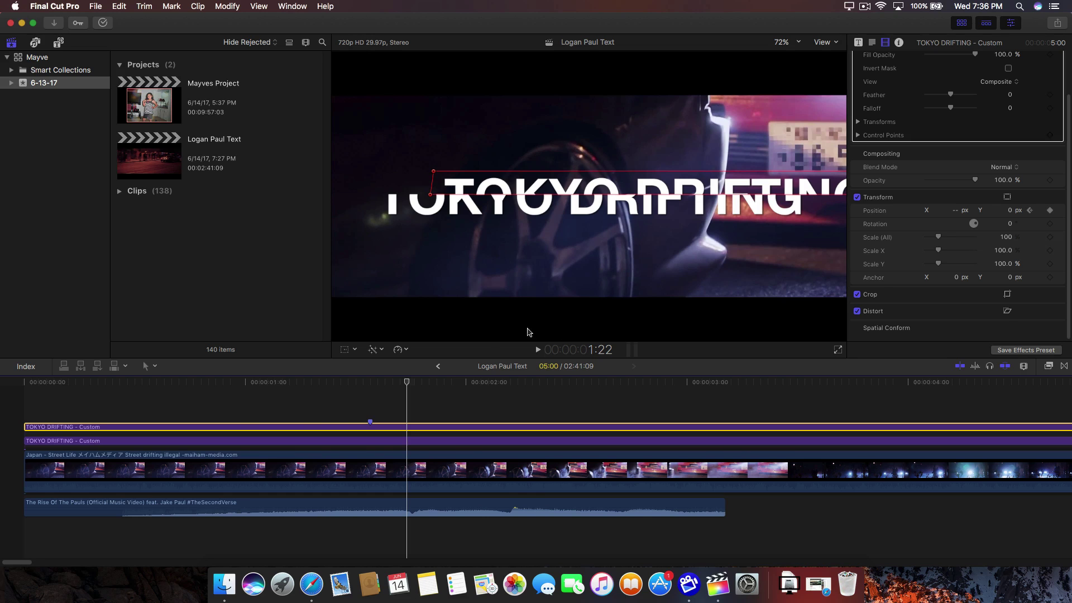
pyautogui.moveTo(406, 389); pyautogui.dragTo(369, 389)
pyautogui.click(369, 505)
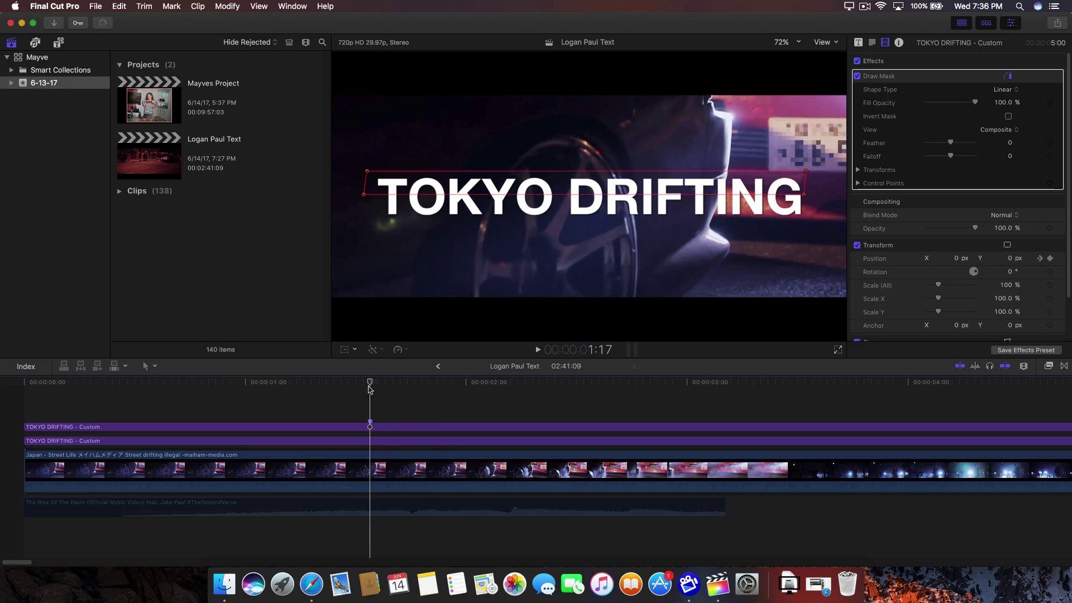
# Reduce the upper half's Position X offset at 1:22 to 129 px
pyautogui.press('Right')
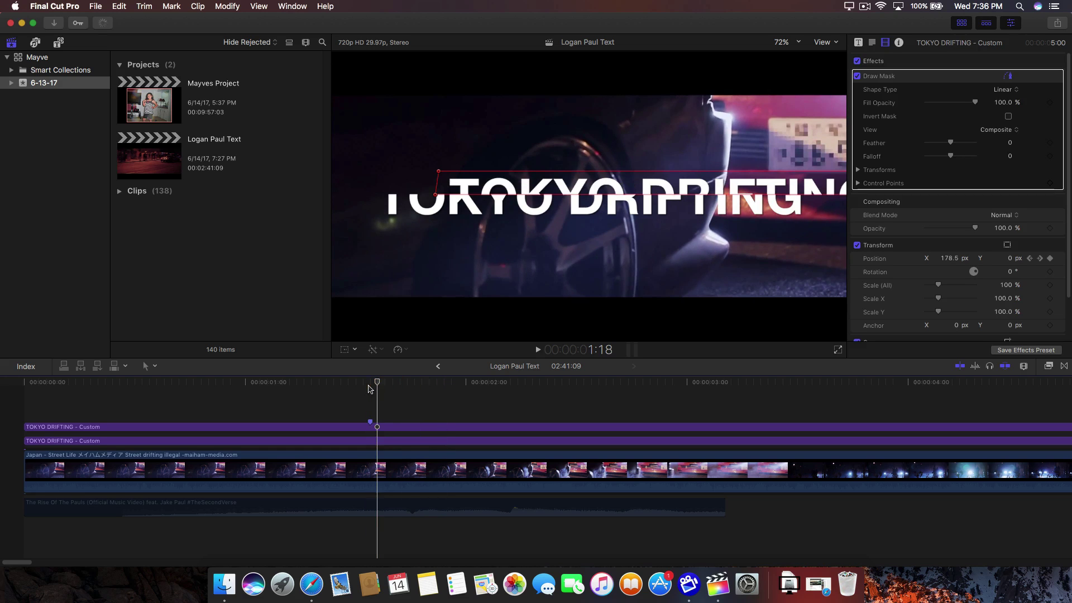
pyautogui.press('Left')
pyautogui.press('Right')
pyautogui.press('Right')
pyautogui.press('Left')
pyautogui.press('Left')
pyautogui.press('Right')
pyautogui.press('Right')
pyautogui.press('Right')
pyautogui.press('Right')
pyautogui.press('Right')
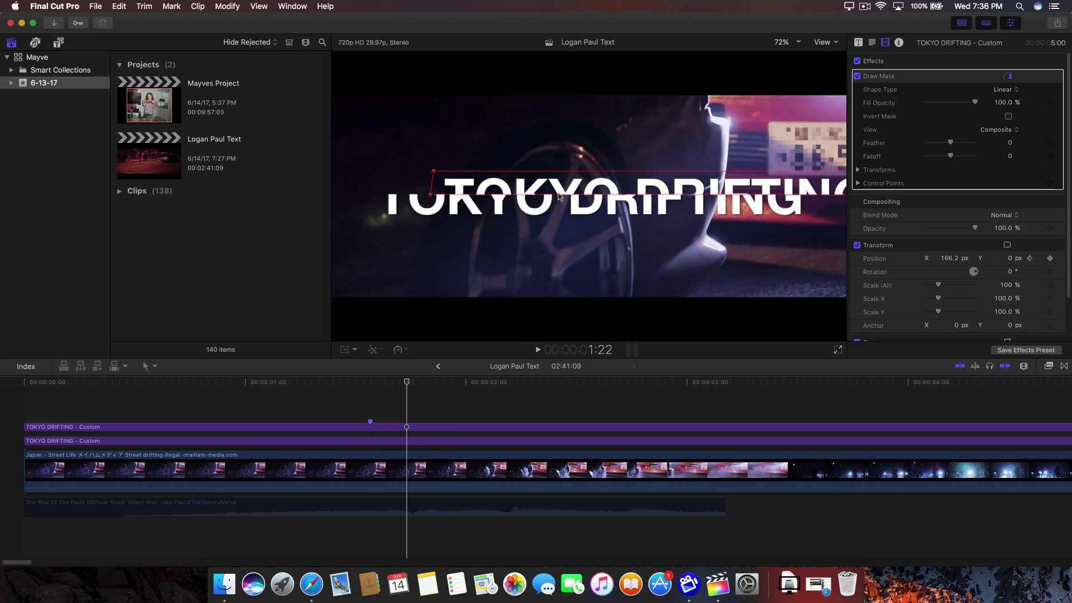
pyautogui.moveTo(956, 258); pyautogui.dragTo(945, 254)
pyautogui.press('Right')
pyautogui.press('Right')
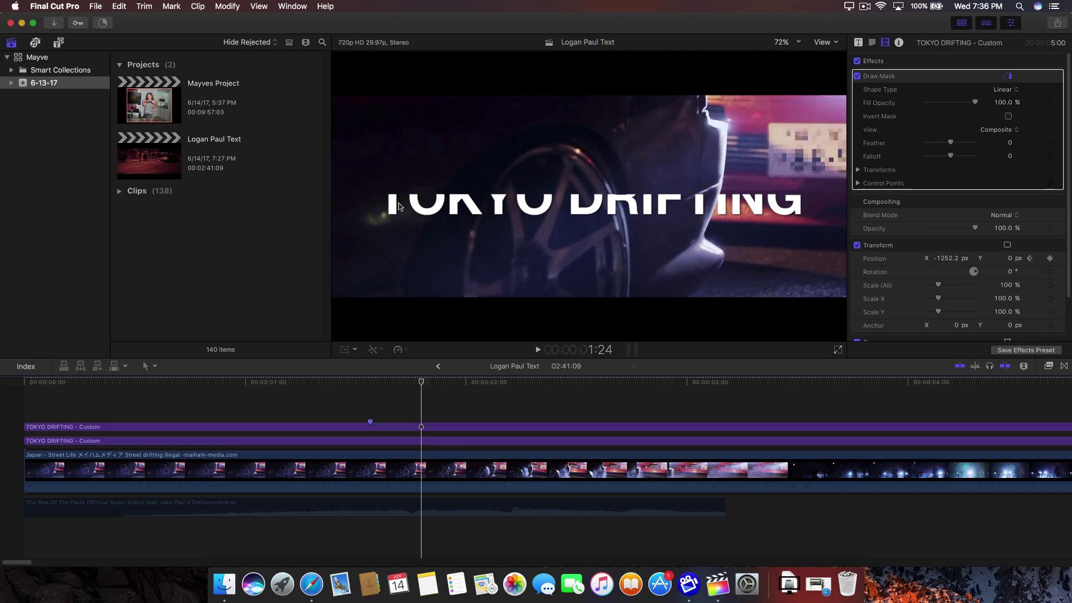
# Play the jitter animation from the start, then return to the 1:17 keyframe
pyautogui.moveTo(421, 382); pyautogui.dragTo(359, 387)
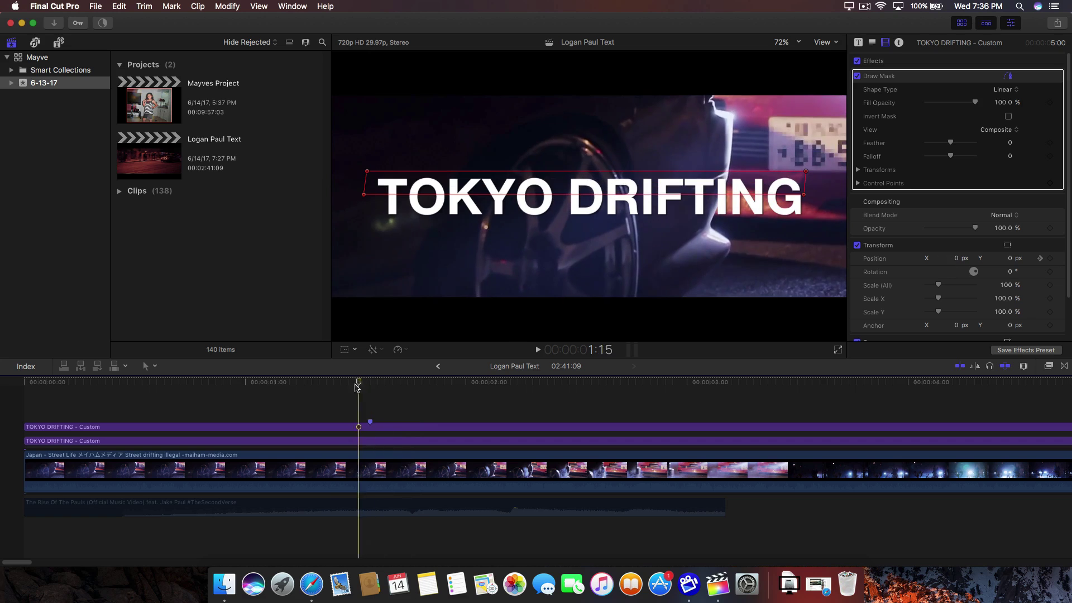
pyautogui.press('space')
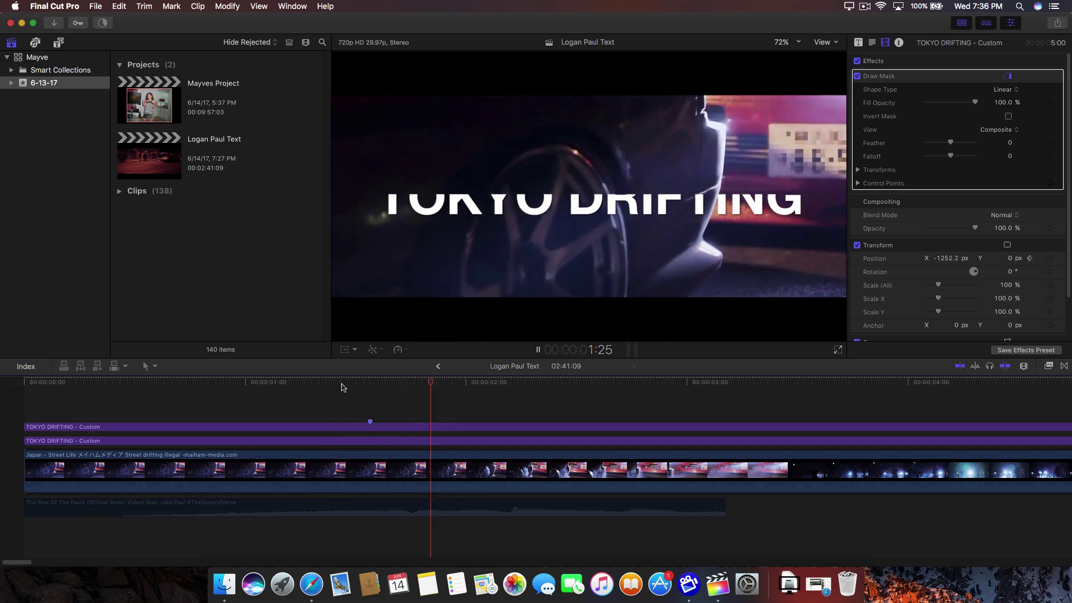
pyautogui.press('space')
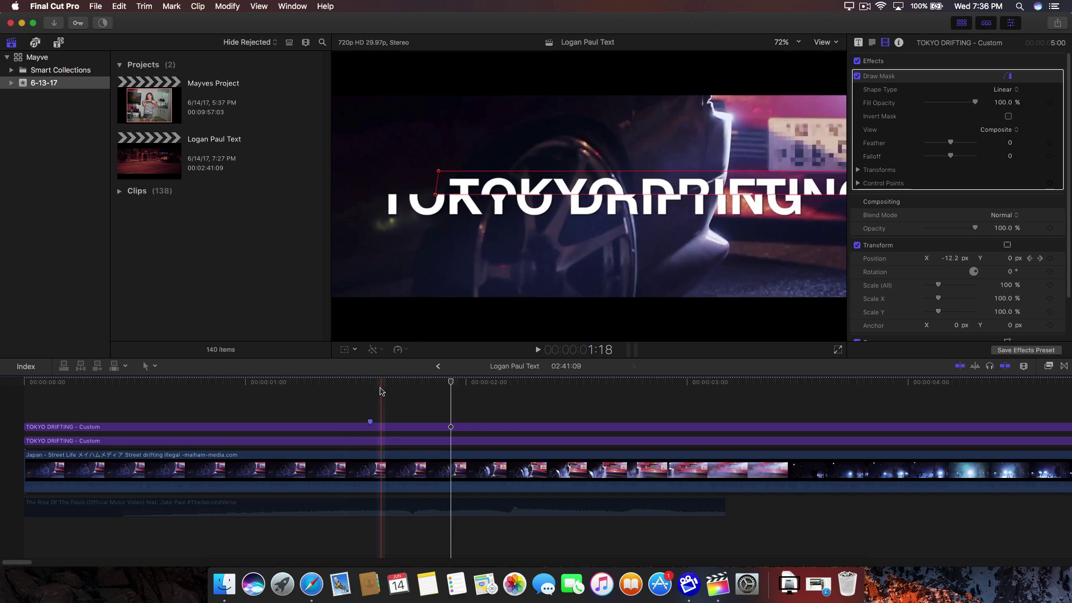
pyautogui.click(370, 393)
# Reset the lower TOKYO DRIFTING clip's Position keyframes and add a single 0 px one at 1:17
pyautogui.click(372, 442)
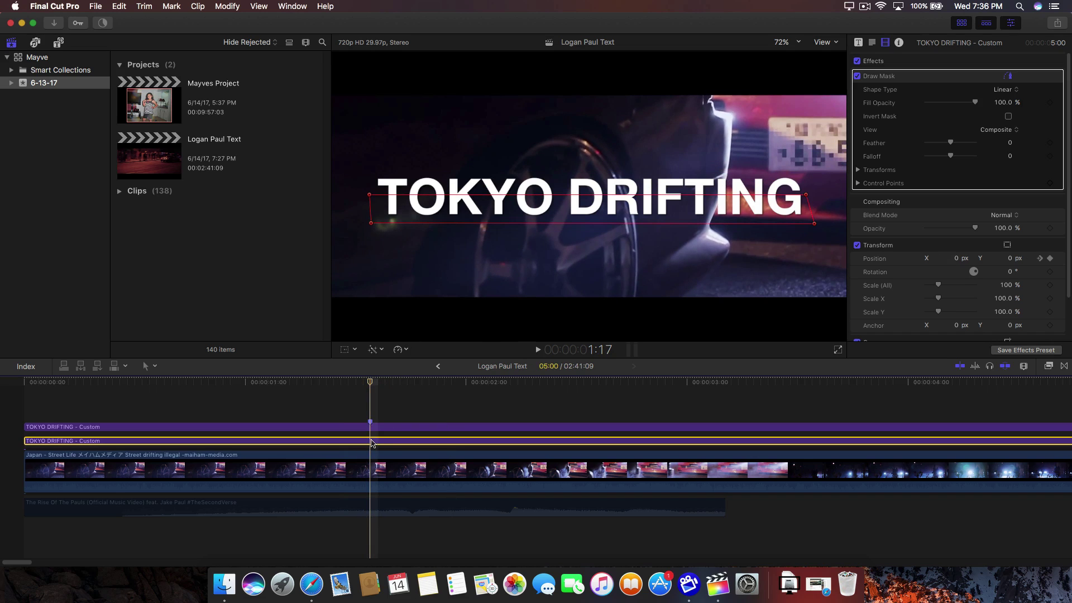
pyautogui.click(1048, 244)
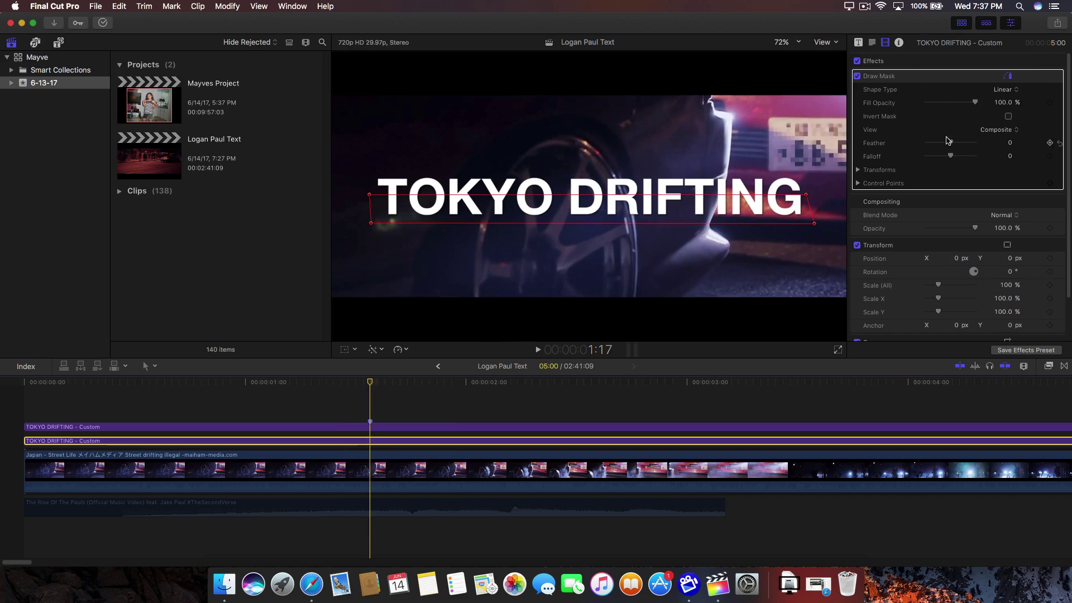
pyautogui.scroll(-2, 913, 200)
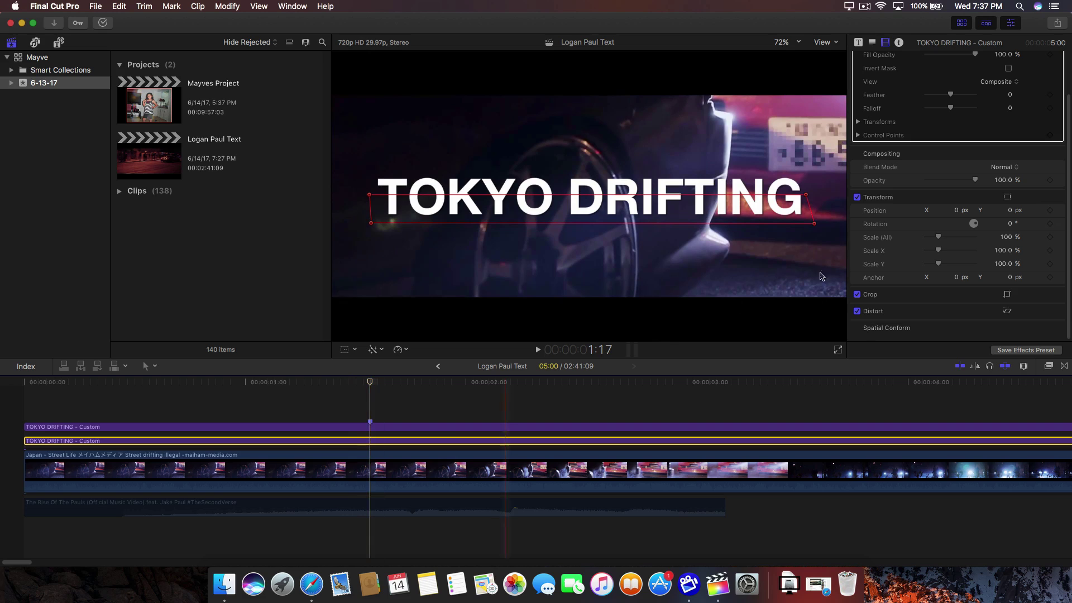
pyautogui.click(1050, 211)
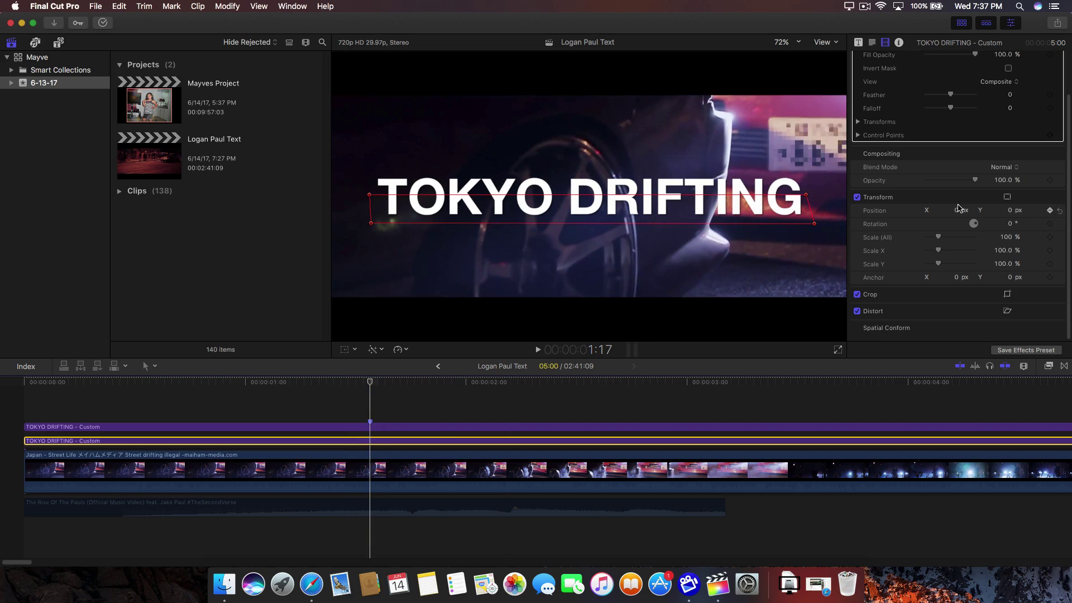
# Compare frames 1:17 and 1:18, then slide the lower half left to -274.4 px at 1:18
pyautogui.press('Right')
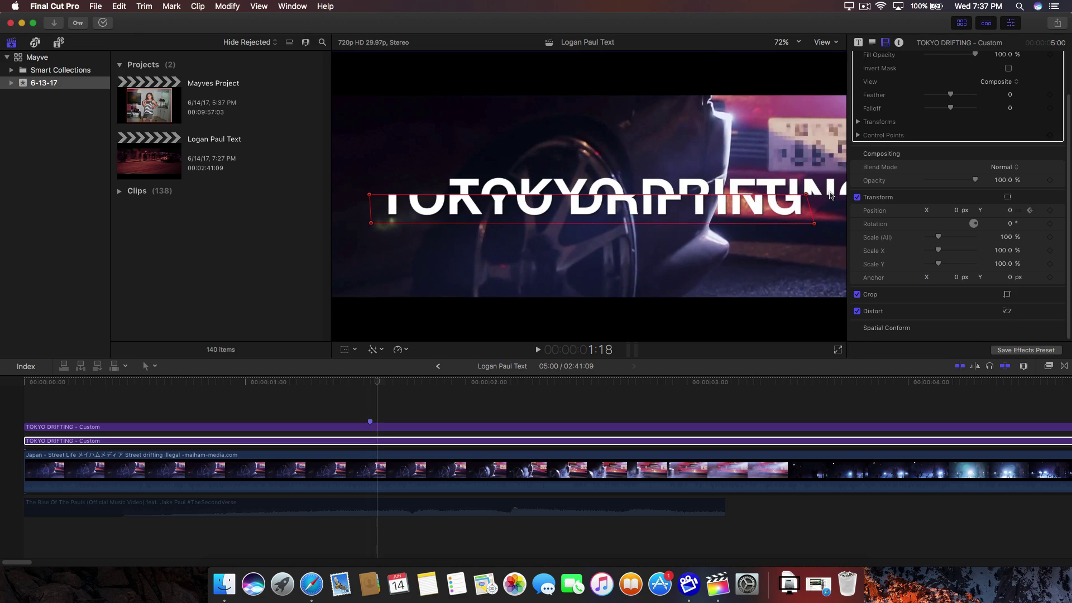
pyautogui.press('Left')
pyautogui.press('Right')
pyautogui.press('Left')
pyautogui.press('Right')
pyautogui.press('Left')
pyautogui.press('Right')
pyautogui.press('Left')
pyautogui.press('Right')
pyautogui.press('Left')
pyautogui.press('Right')
pyautogui.press('Left')
pyautogui.press('Right')
pyautogui.press('Left')
pyautogui.press('Right')
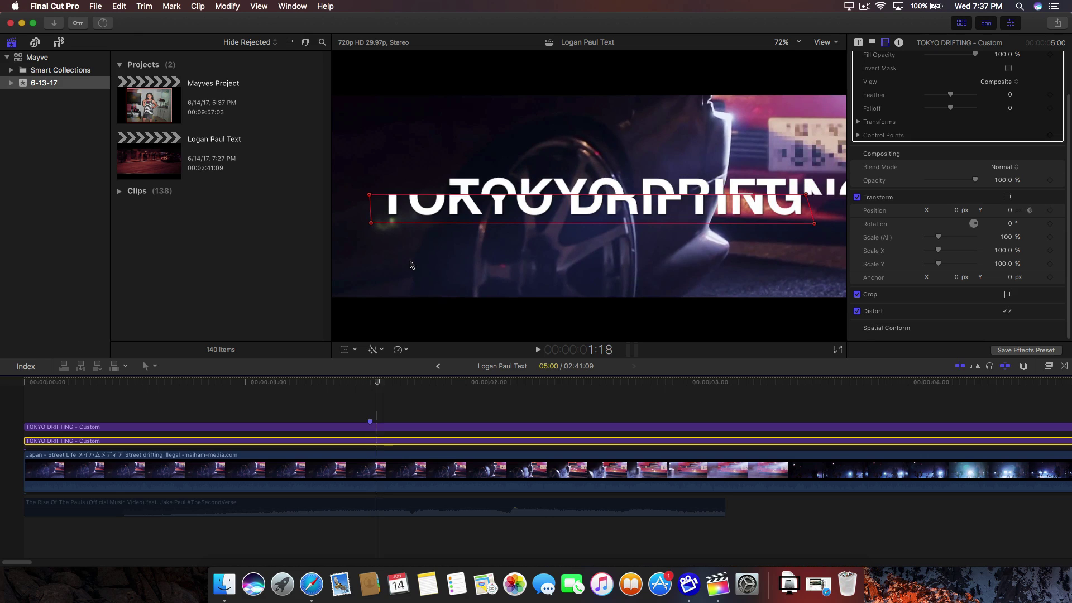
pyautogui.press('Left')
pyautogui.press('Right')
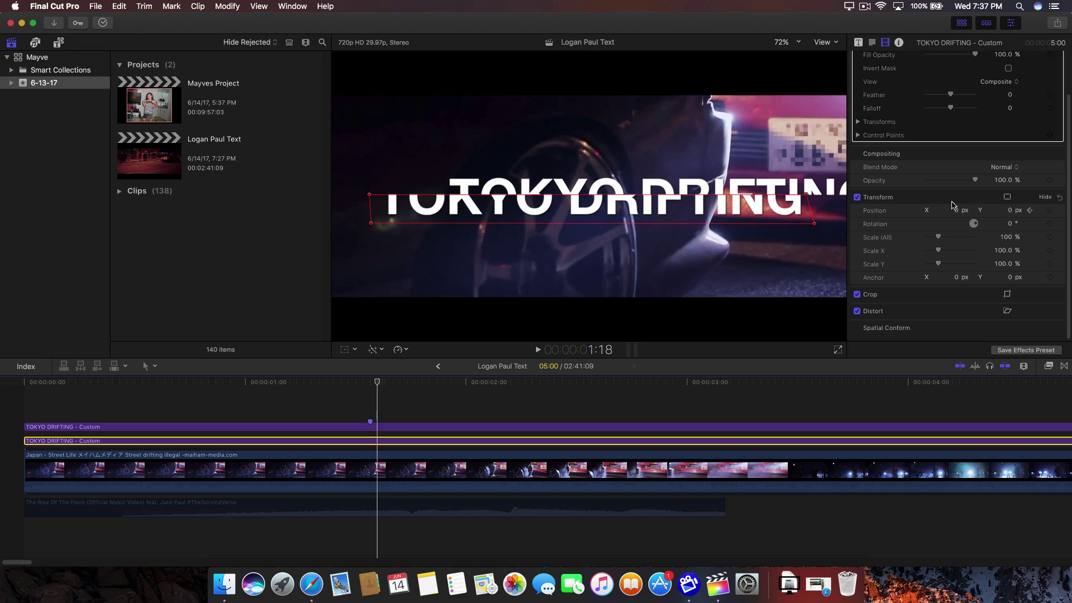
pyautogui.moveTo(957, 215)
pyautogui.mouseDown()
pyautogui.moveTo(905, 215)
pyautogui.moveTo(966, 211)
pyautogui.moveTo(946, 219)
pyautogui.mouseUp()
# Keyframe the lower half's Position X at 209.2 px at 1:19, moving on to 1:20
pyautogui.press('Right')
pyautogui.press('Right')
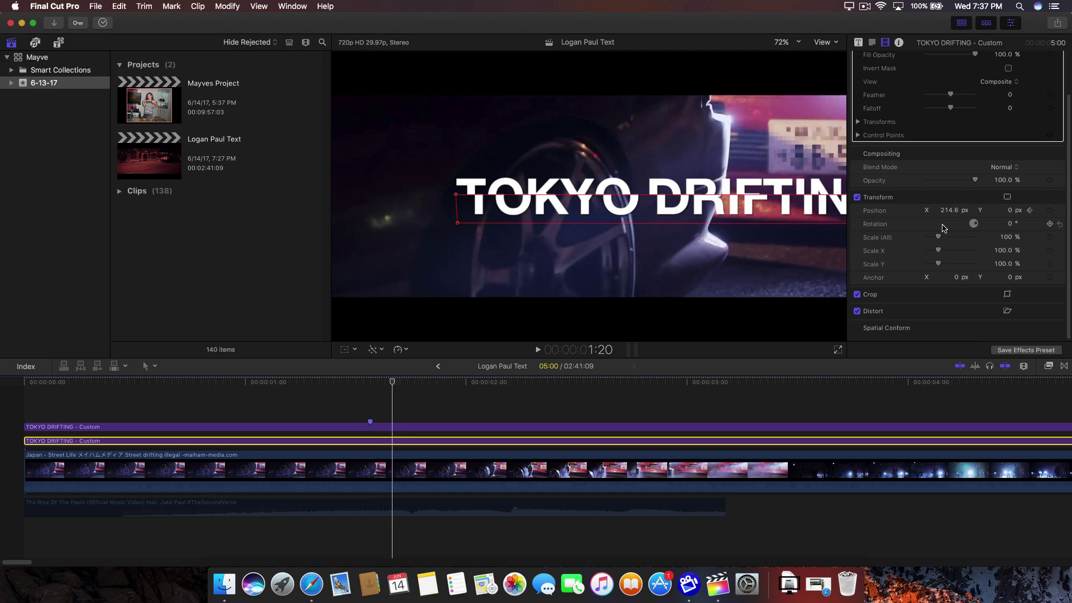
pyautogui.moveTo(952, 211)
pyautogui.mouseDown()
pyautogui.moveTo(945, 188)
pyautogui.moveTo(947, 211)
pyautogui.mouseUp()
pyautogui.press('Right')
pyautogui.press('Right')
pyautogui.press('Right')
pyautogui.press('Right')
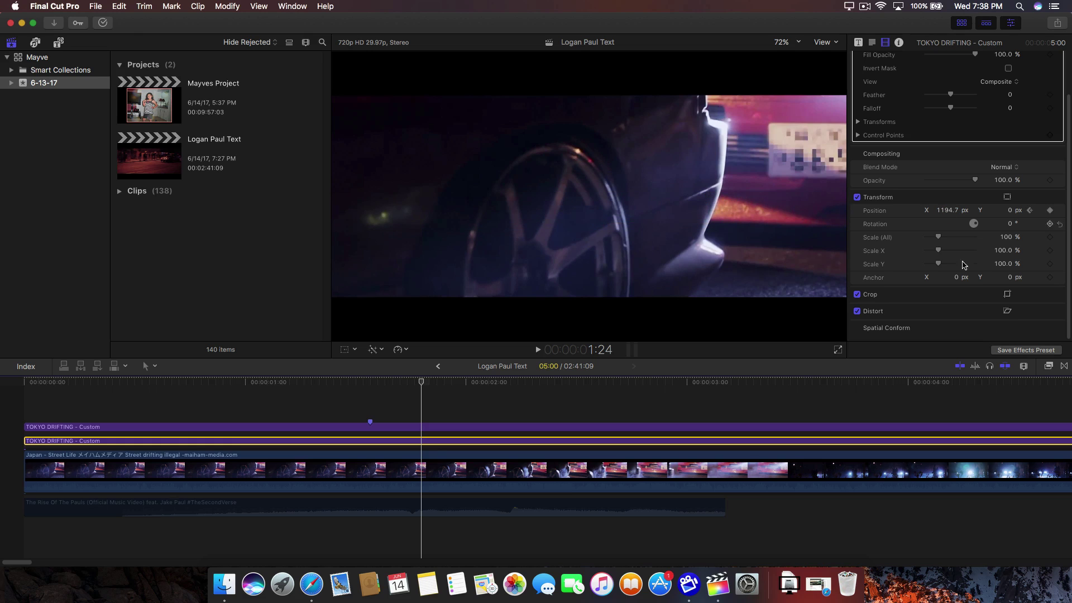
pyautogui.moveTo(362, 383); pyautogui.dragTo(351, 383)
pyautogui.press('space')
pyautogui.press('space')
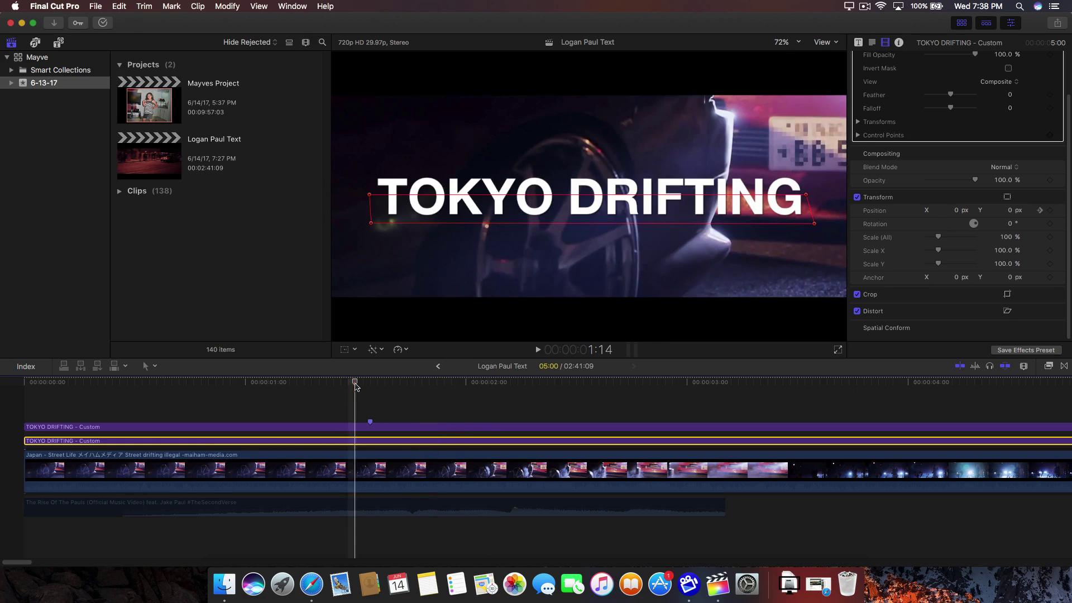
pyautogui.press('space')
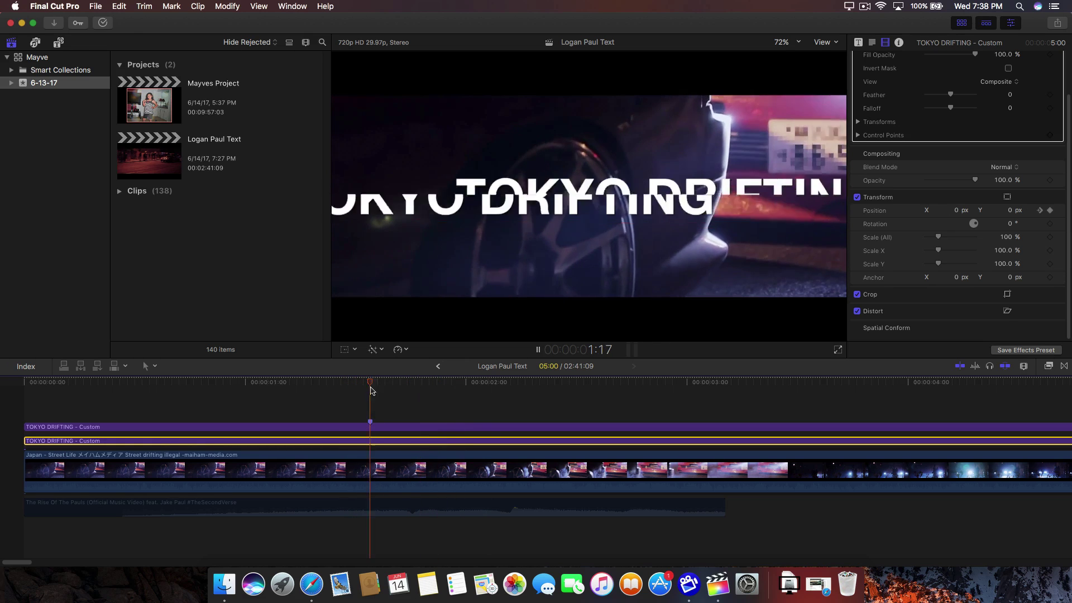
pyautogui.press('space')
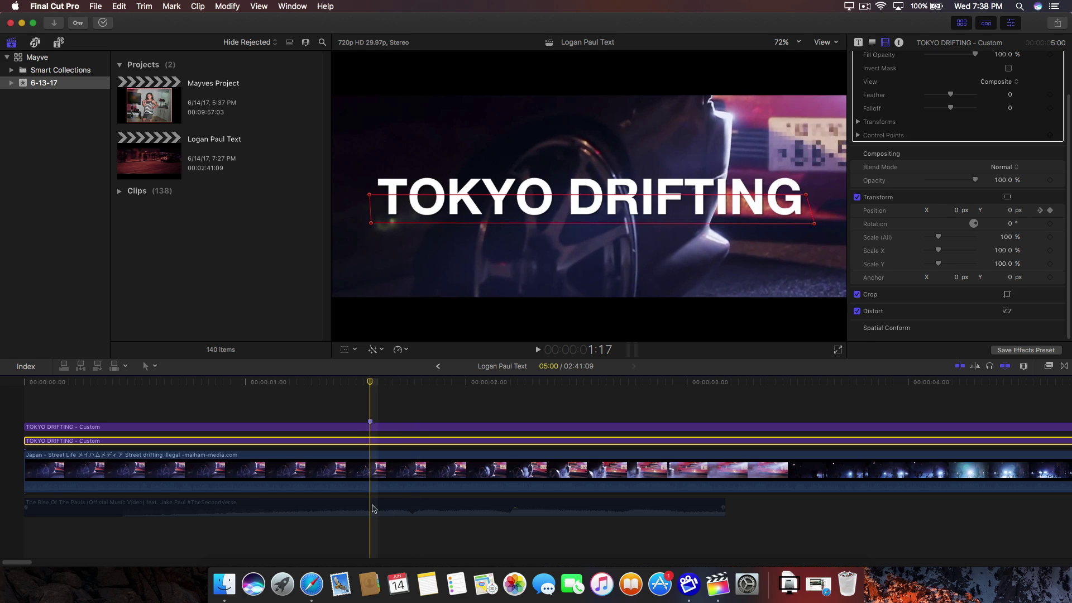
pyautogui.press('super+equal')
pyautogui.press('super+equal')
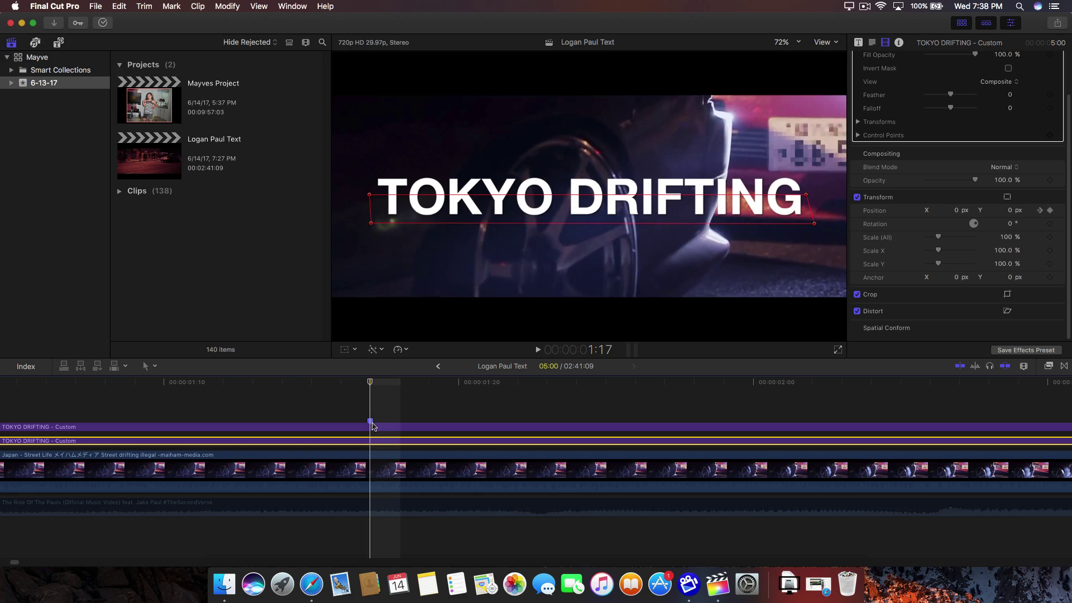
pyautogui.press('Right')
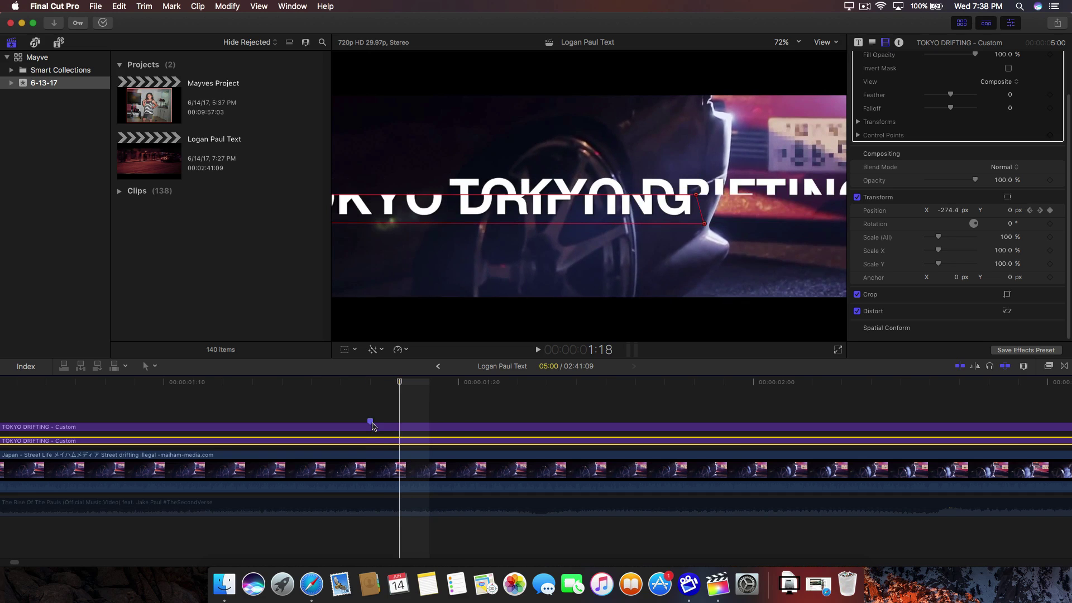
pyautogui.press('Right')
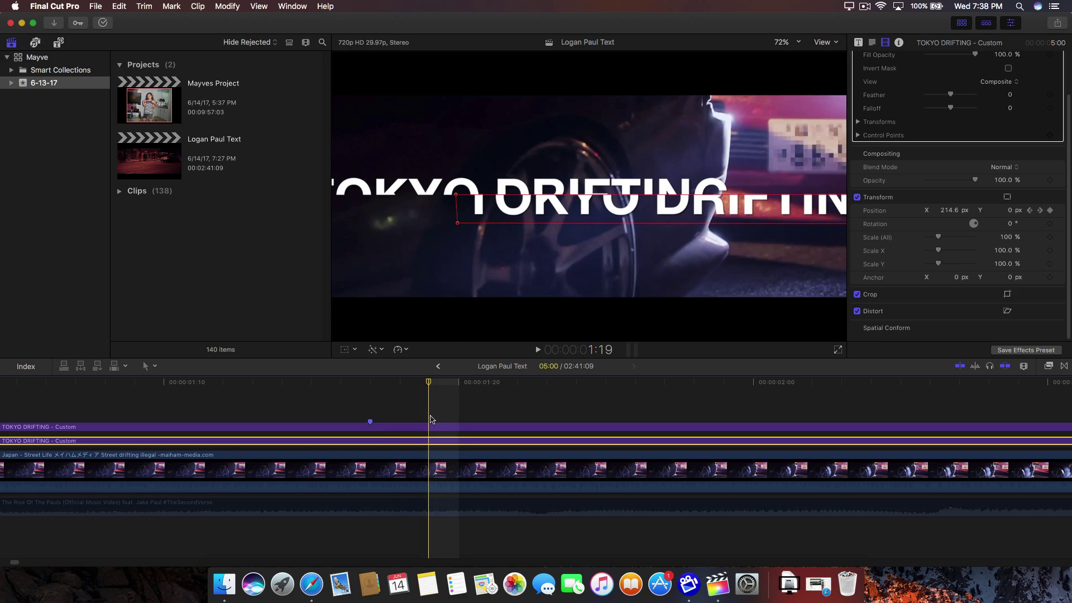
pyautogui.press('Right')
pyautogui.press('Right')
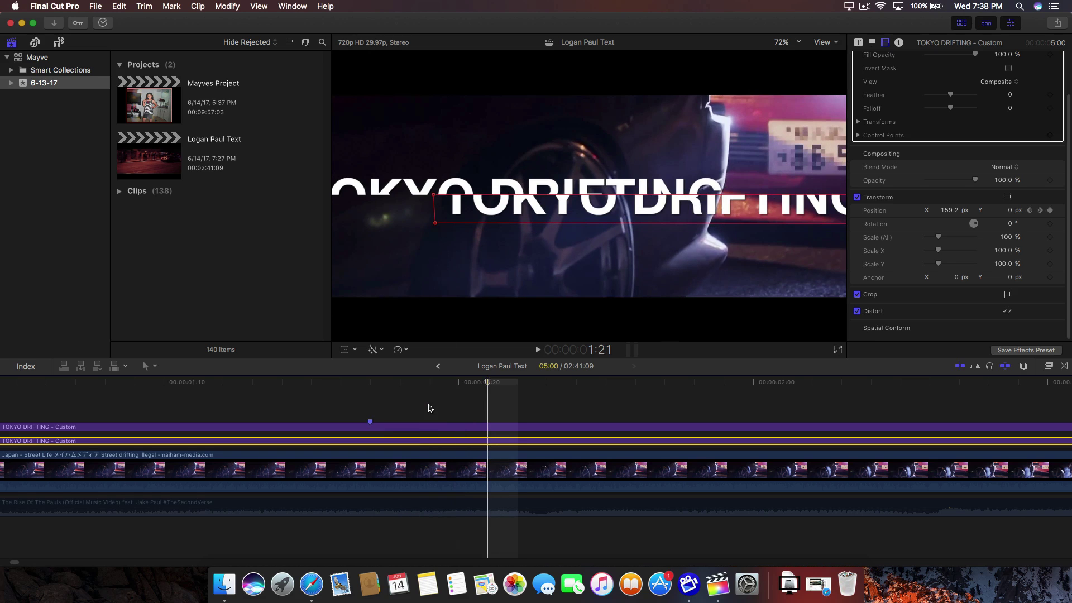
pyautogui.press('Right')
pyautogui.press('Right')
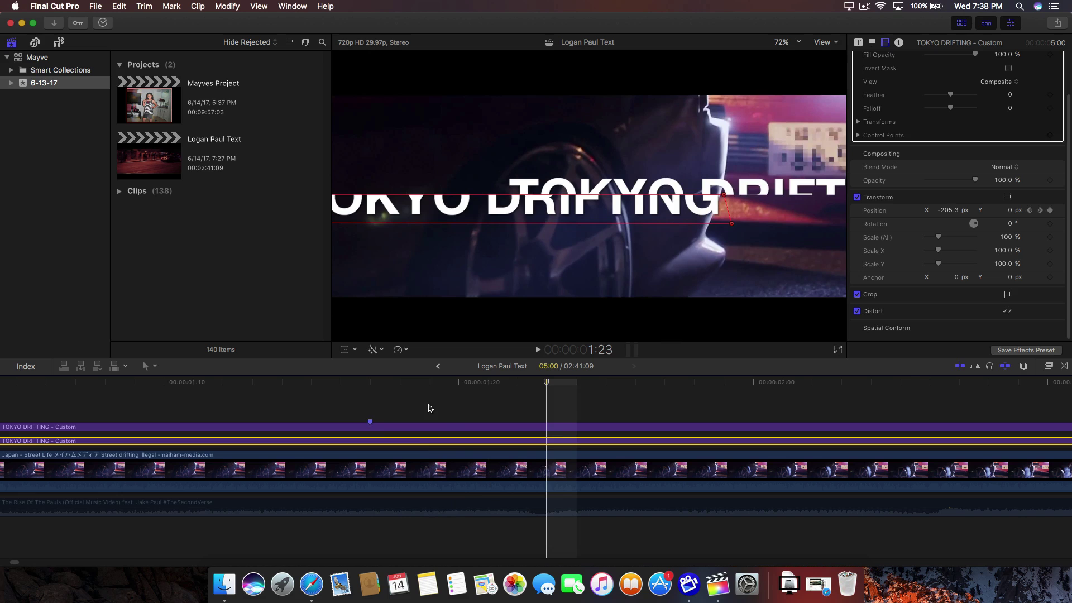
pyautogui.press('super+minus')
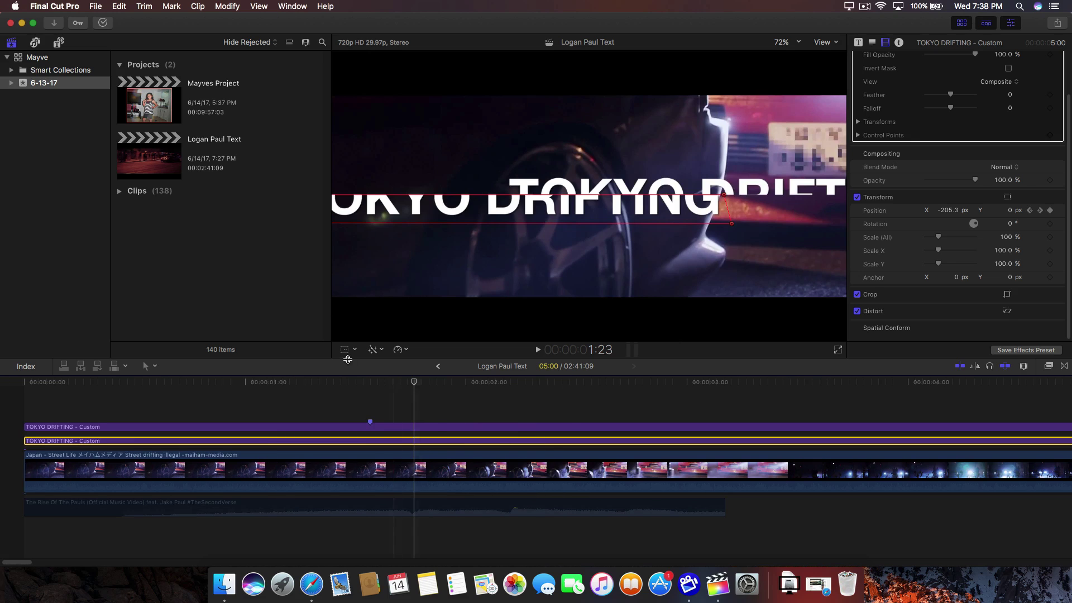
pyautogui.click(369, 383)
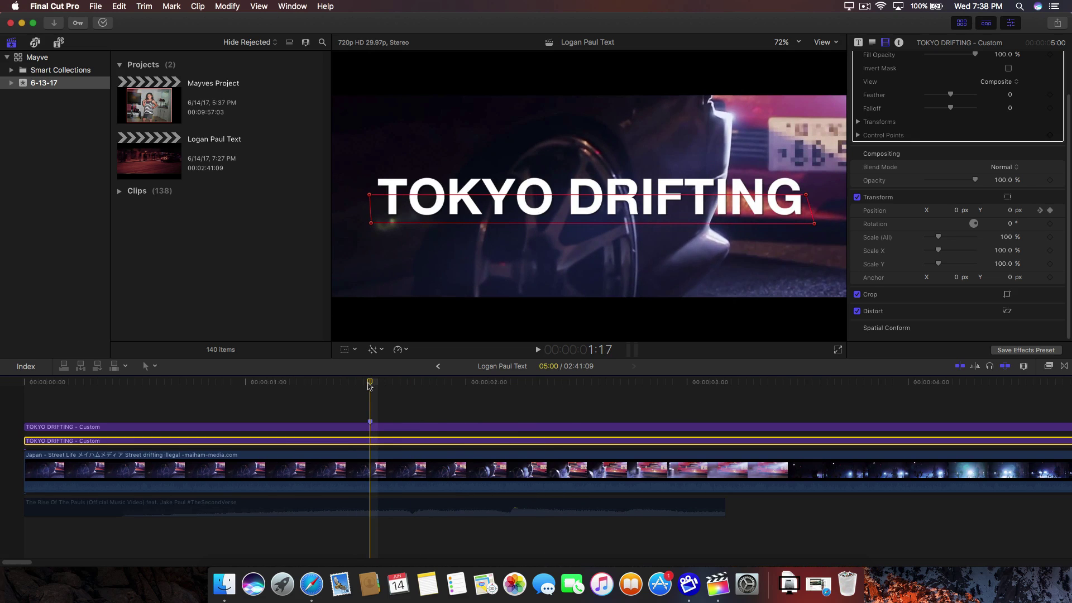
# Rewind to the timeline start and review the whole edit full screen
pyautogui.click(358, 385)
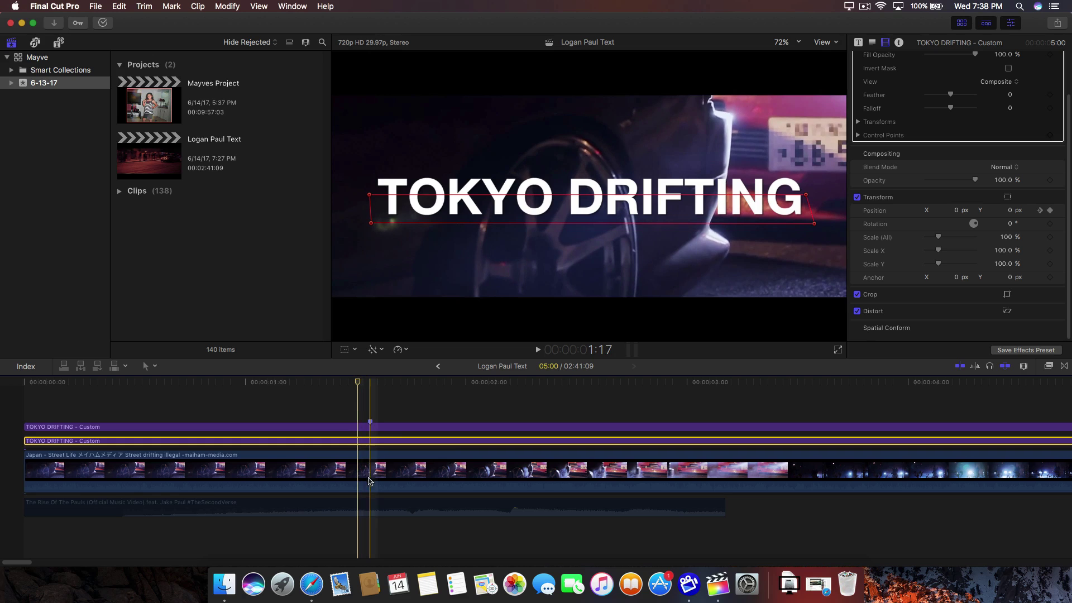
pyautogui.click(371, 507)
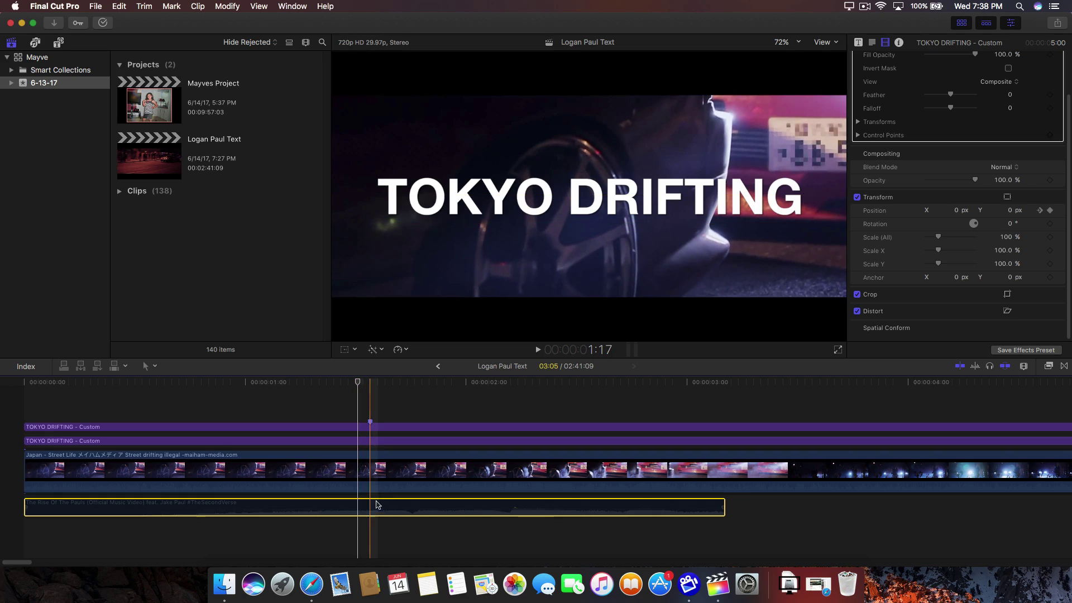
pyautogui.click(371, 387)
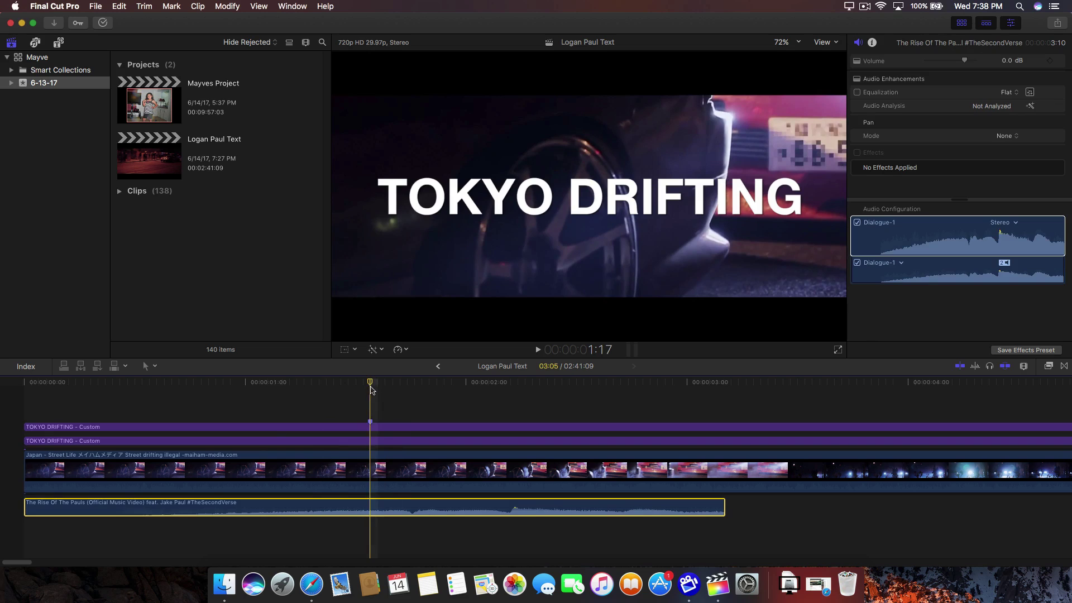
pyautogui.moveTo(361, 385); pyautogui.dragTo(2, 394)
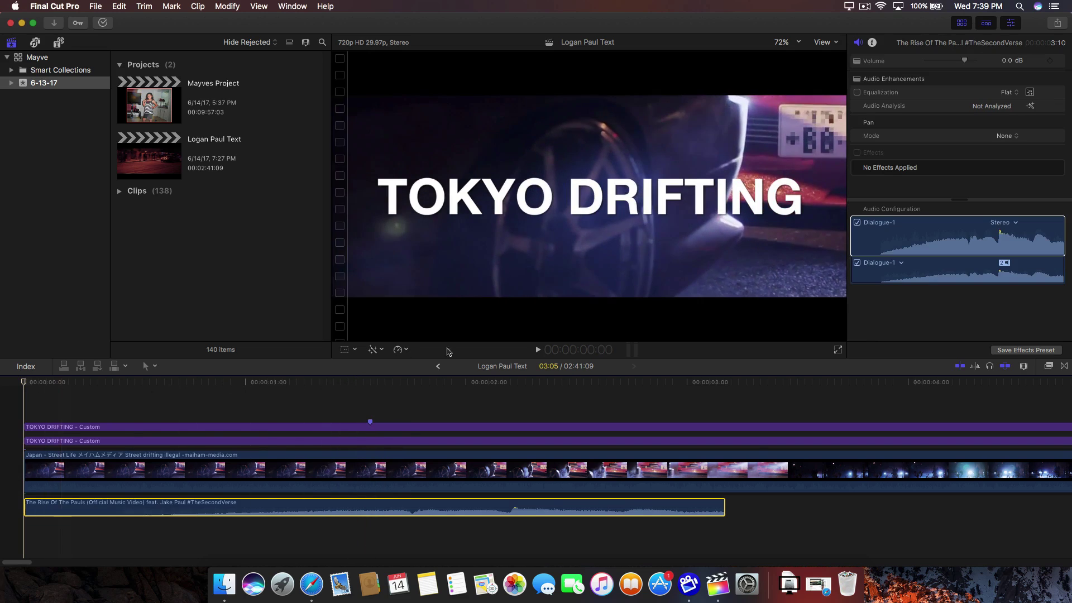
pyautogui.click(838, 349)
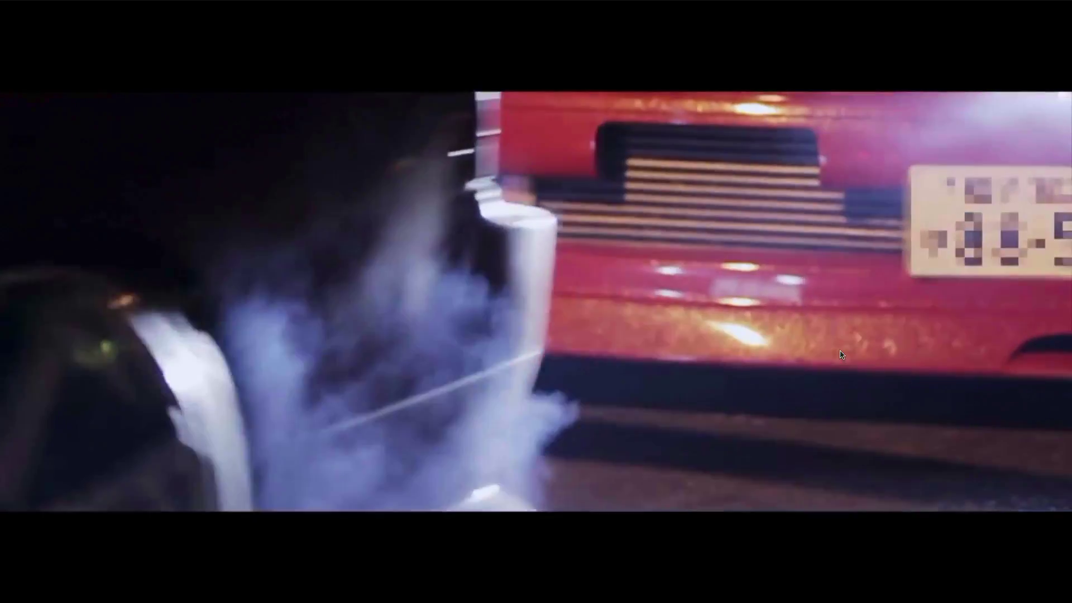
pyautogui.press('Escape')
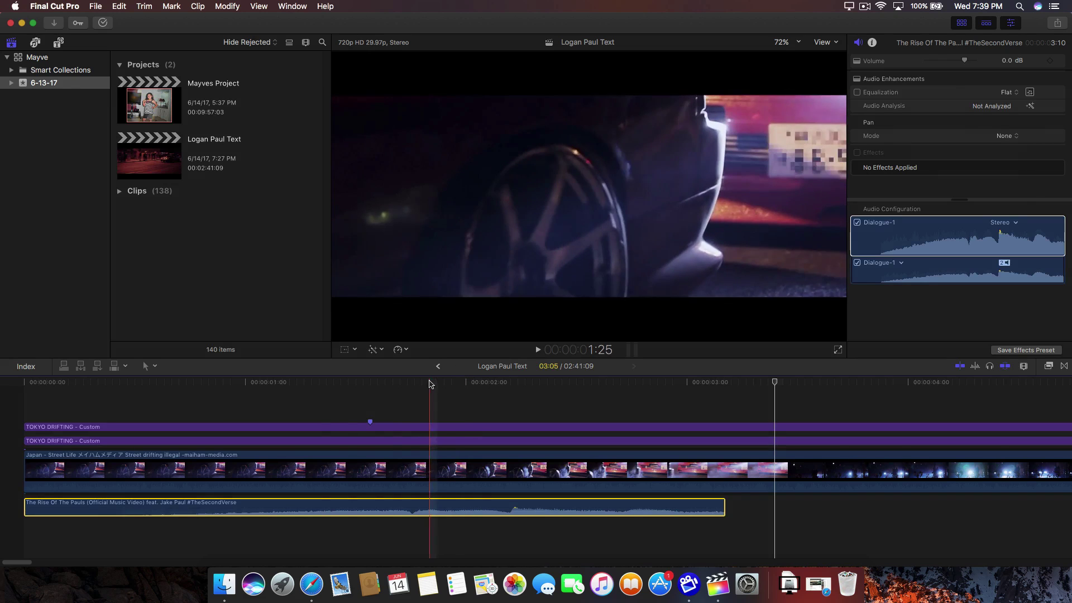
# Return the playhead to 1:08, select the title clip, and bring Safari's YouTube page forward
pyautogui.moveTo(367, 386); pyautogui.dragTo(35, 391)
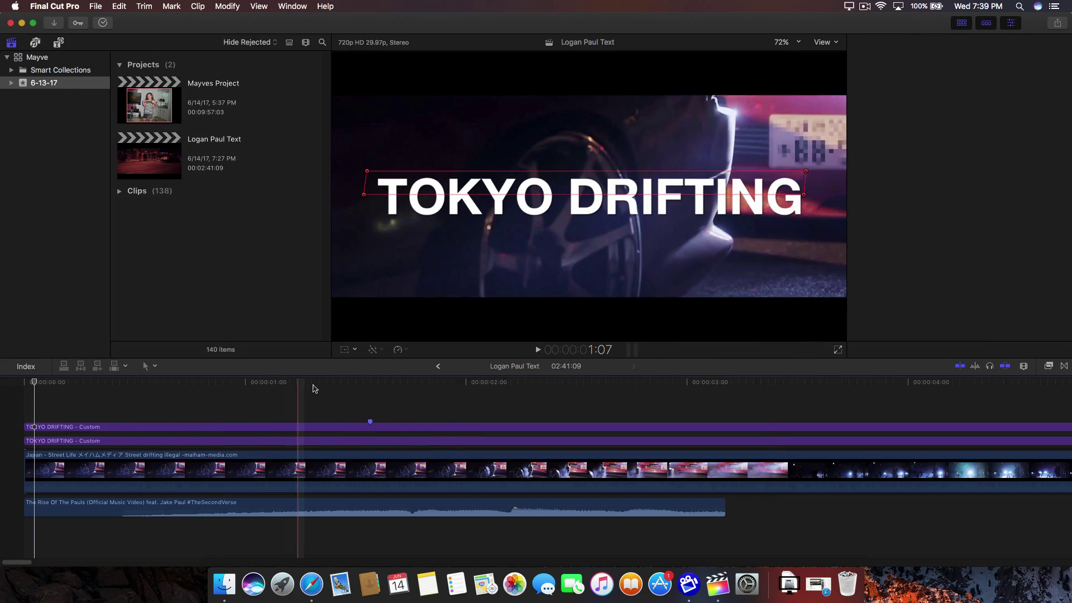
pyautogui.click(372, 426)
pyautogui.click(311, 584)
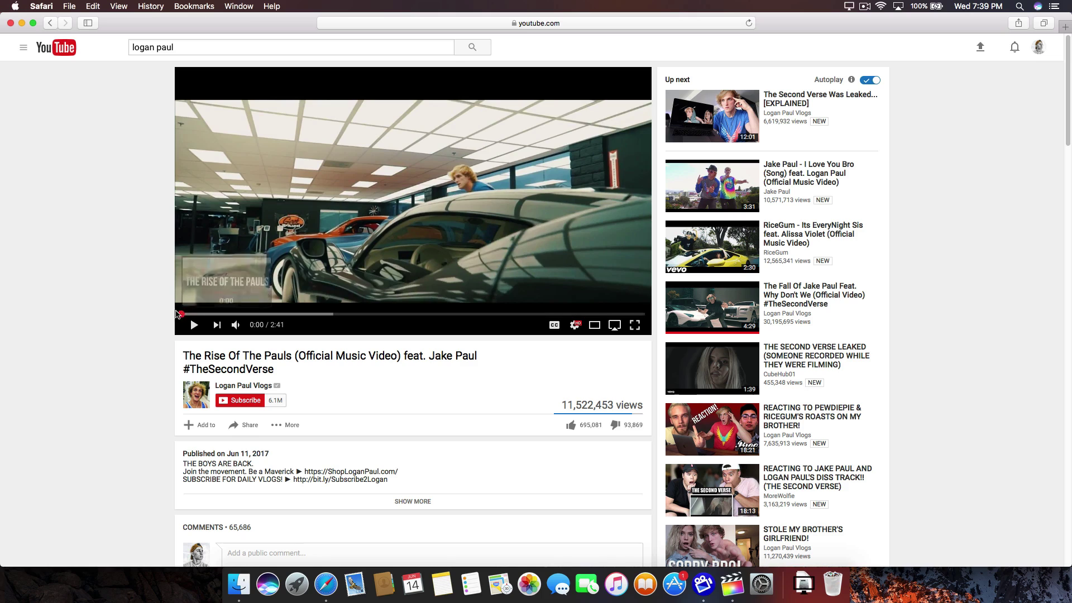
# Replay the music video from the start, pause it on its title card, and stop the edit's playback
pyautogui.click(176, 315)
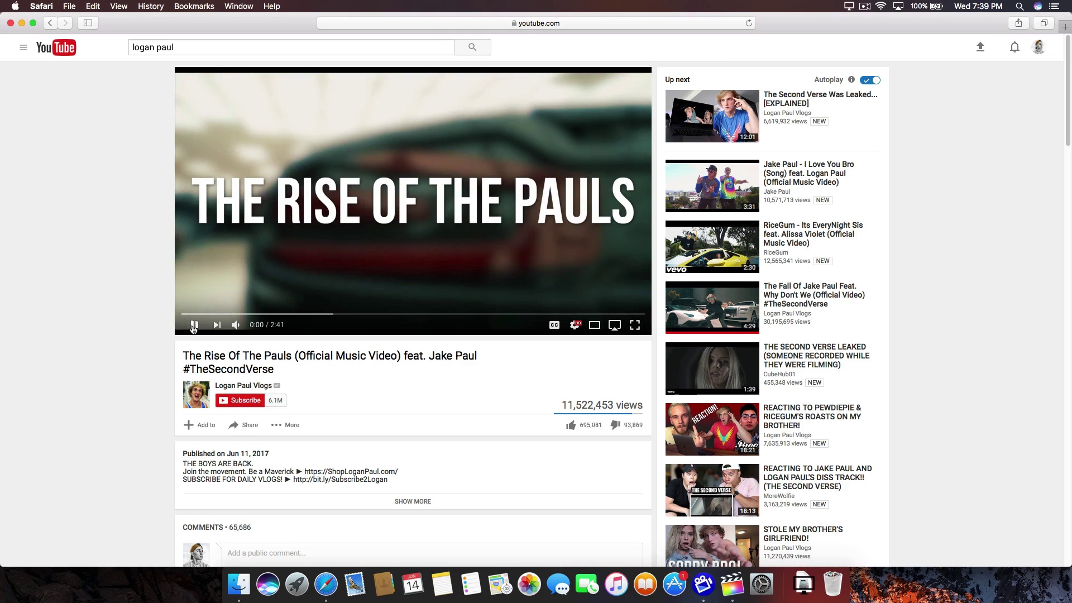
pyautogui.click(194, 325)
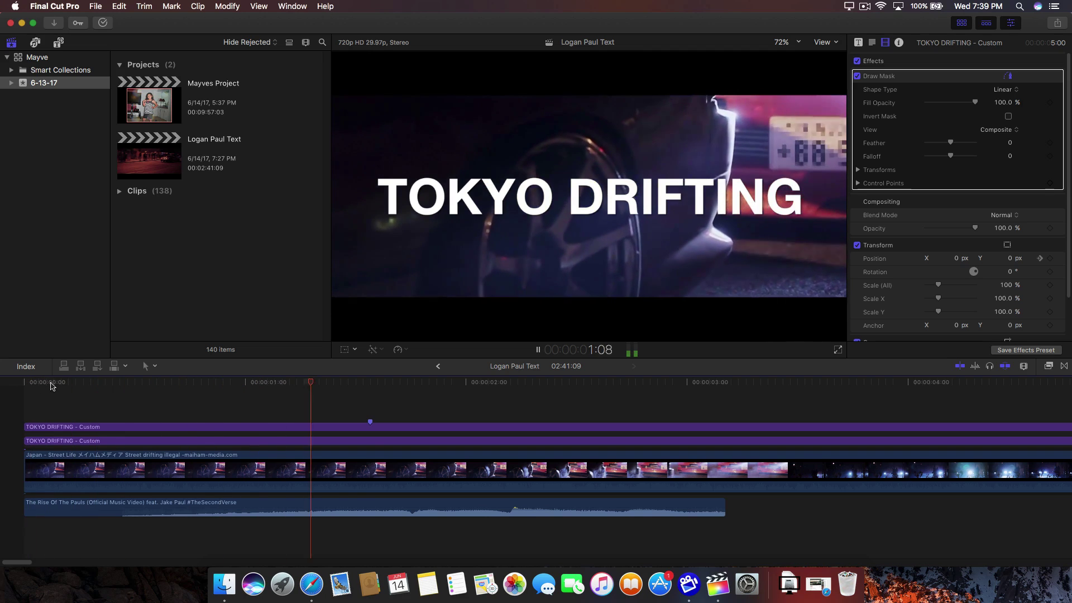
pyautogui.press('space')
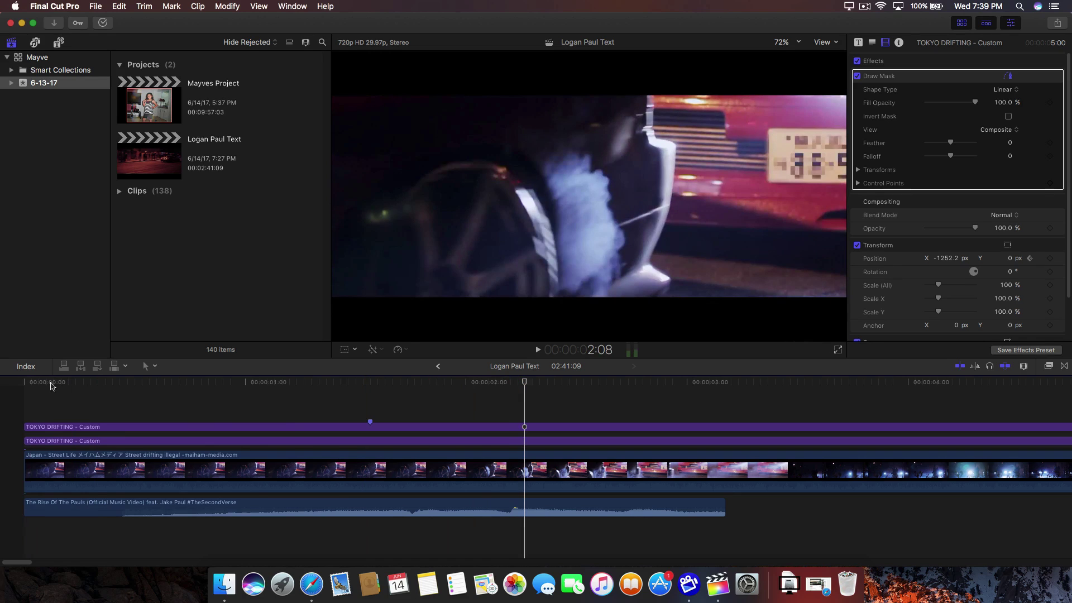